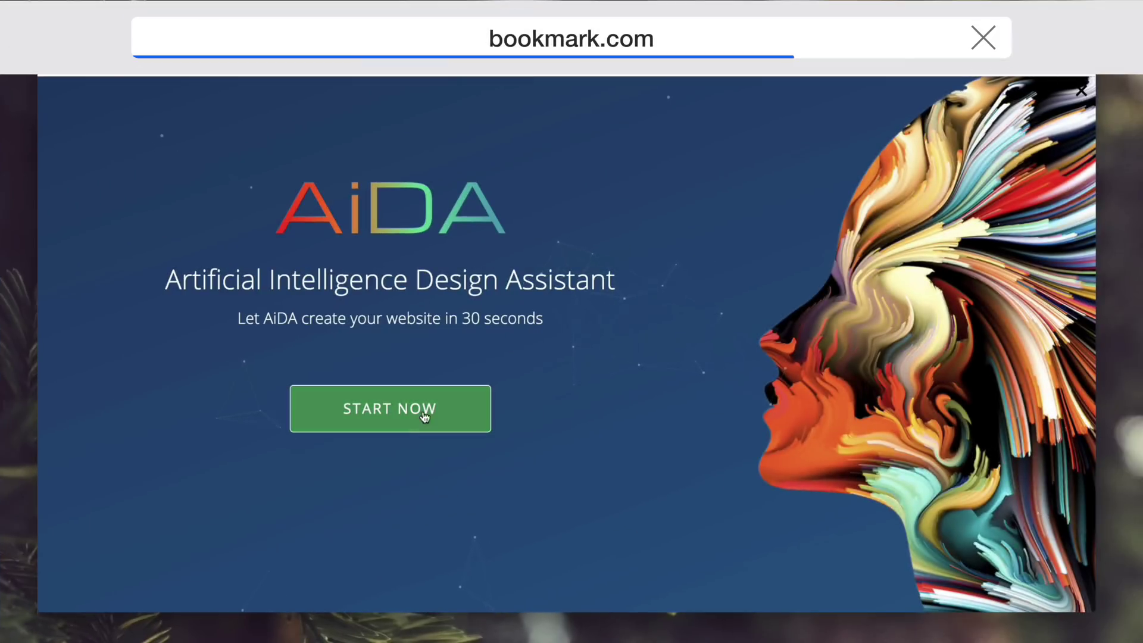
- Start AI-assisted site creation, search 'vid', and choose Video Producer as the website type
click(425, 408)
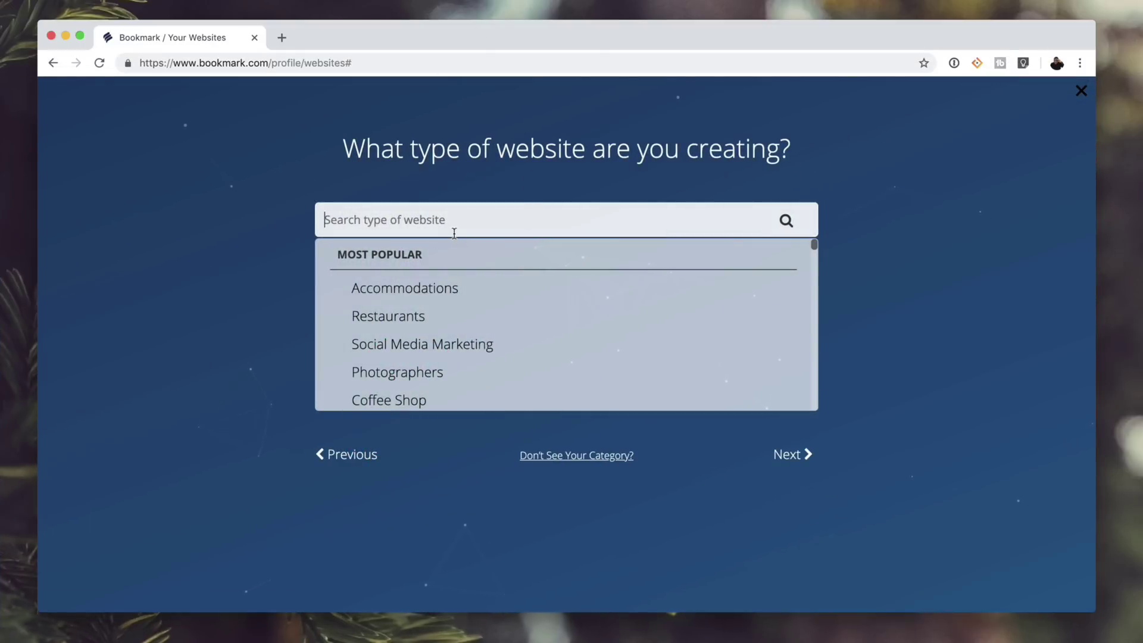
text(techno)
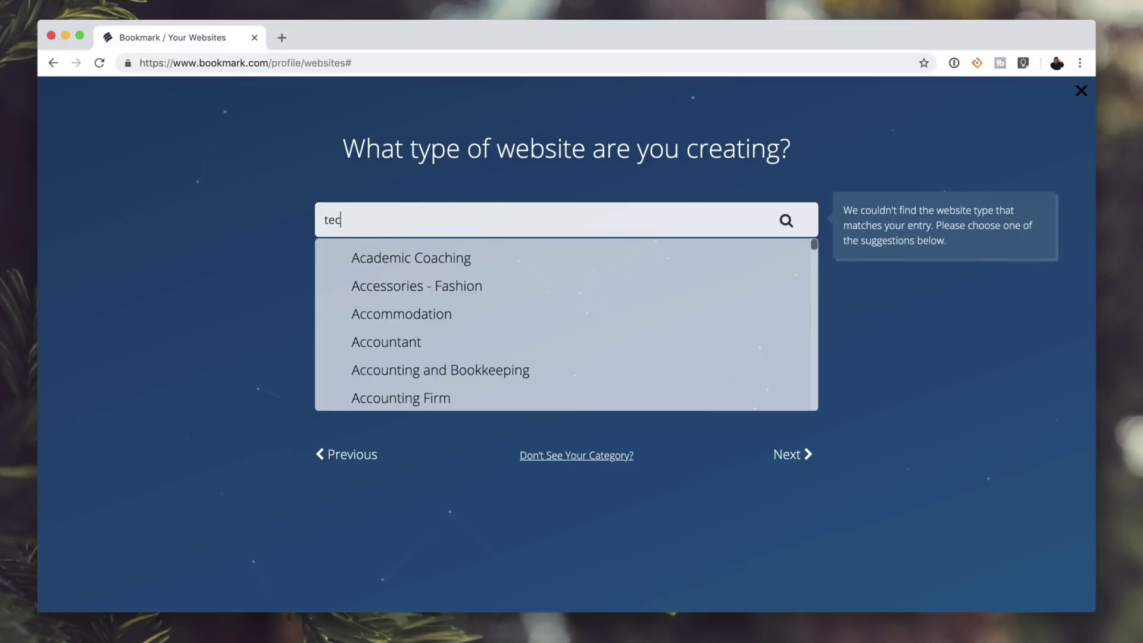
key(BackSpace)
key(BackSpace)
key(BackSpace)
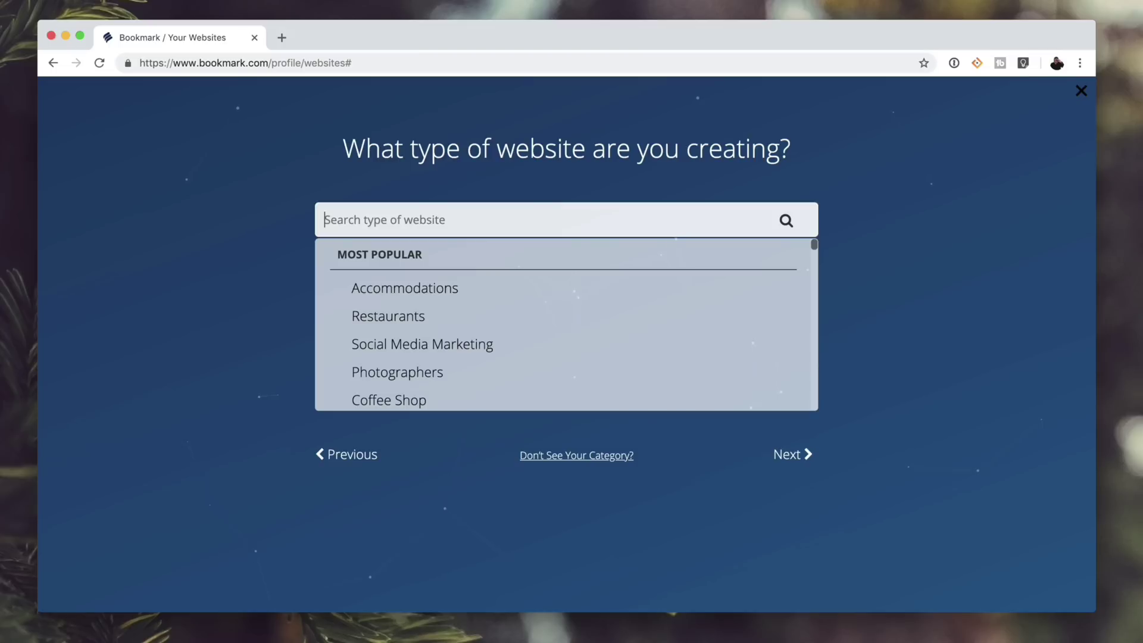
text(video)
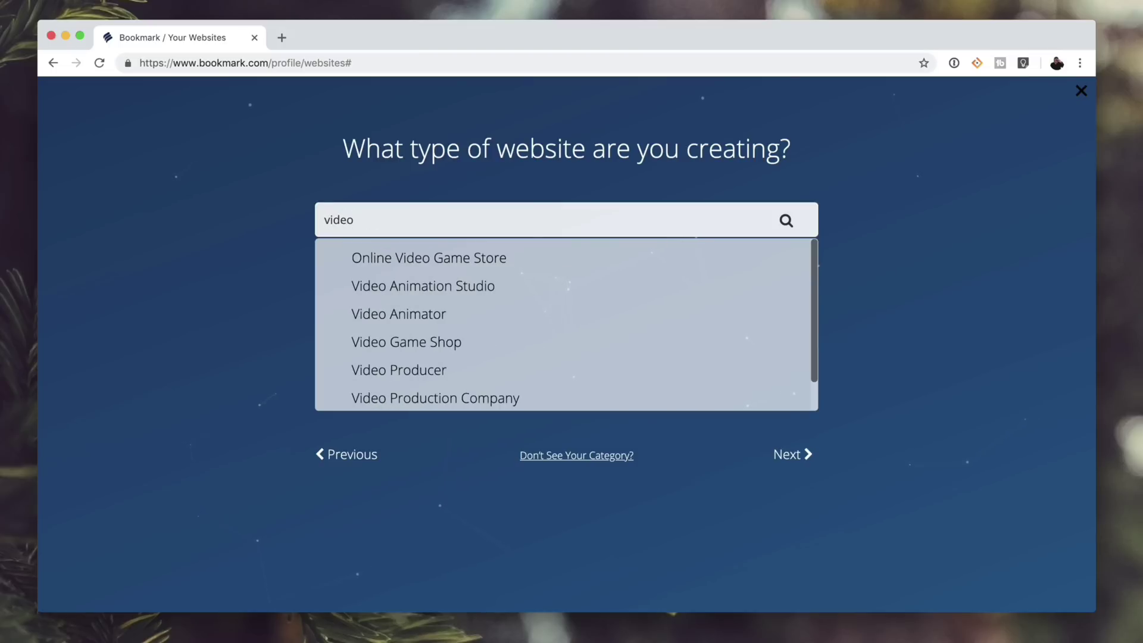
scroll(432, 374, down, 1)
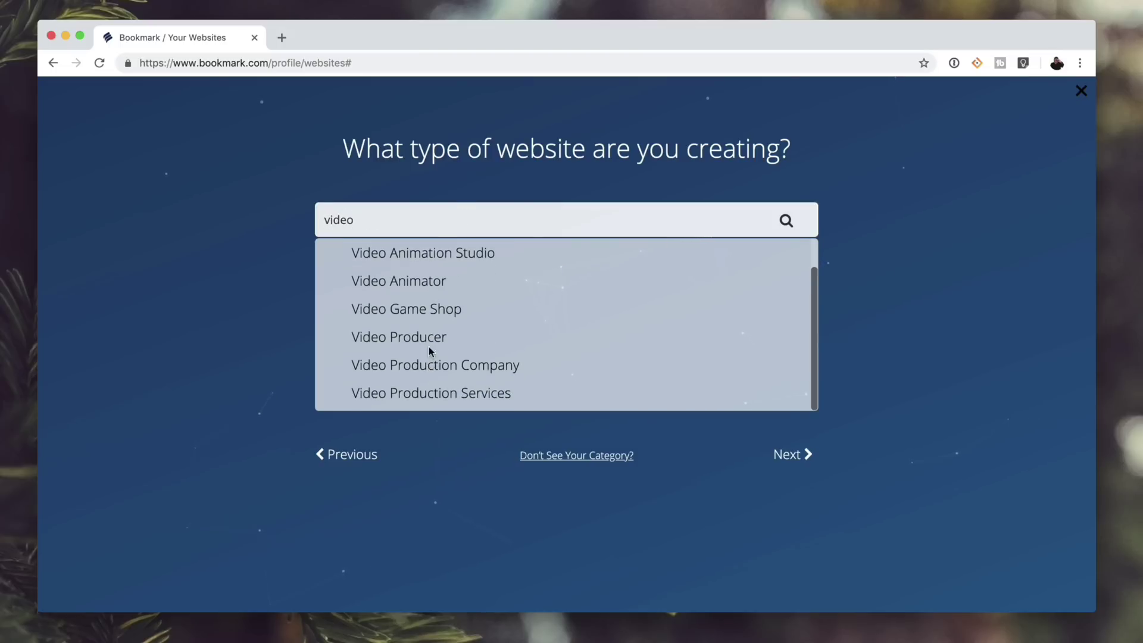
click(434, 337)
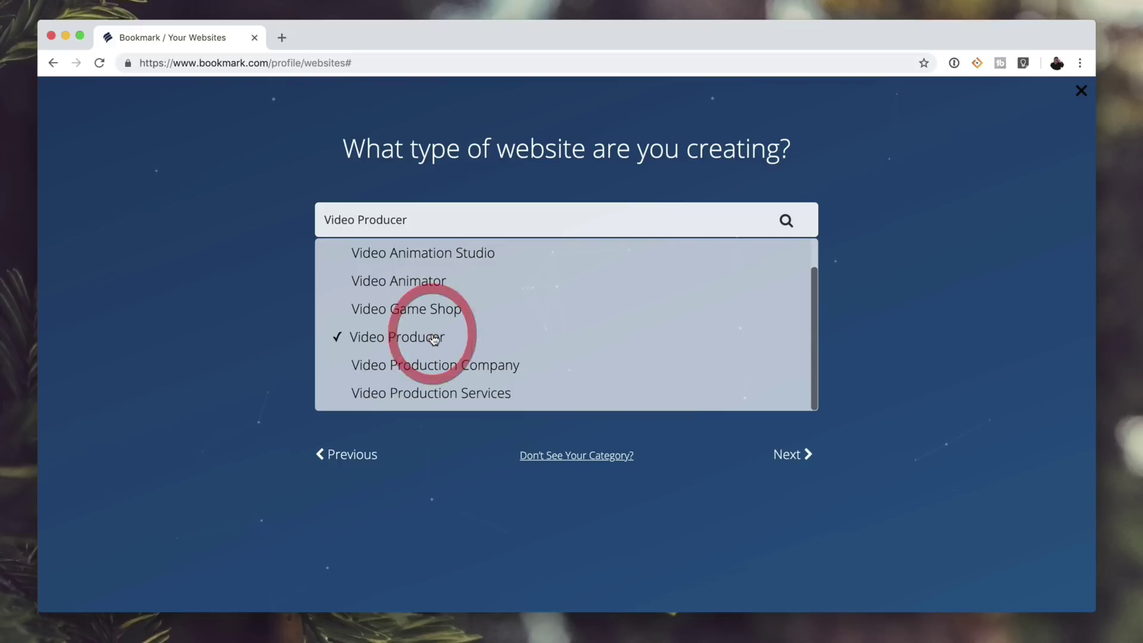
click(805, 455)
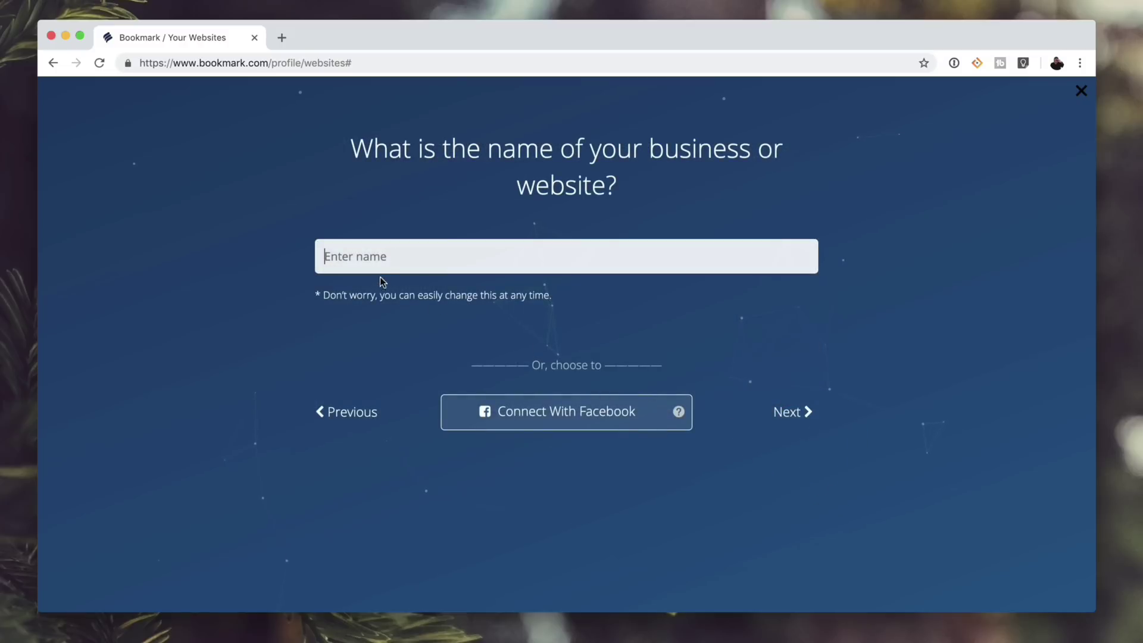
- Name the site SoldierKnowsBest, skip the blog/store, and generate it with the Top Menu (Multi-Page) layout
click(381, 262)
click(375, 293)
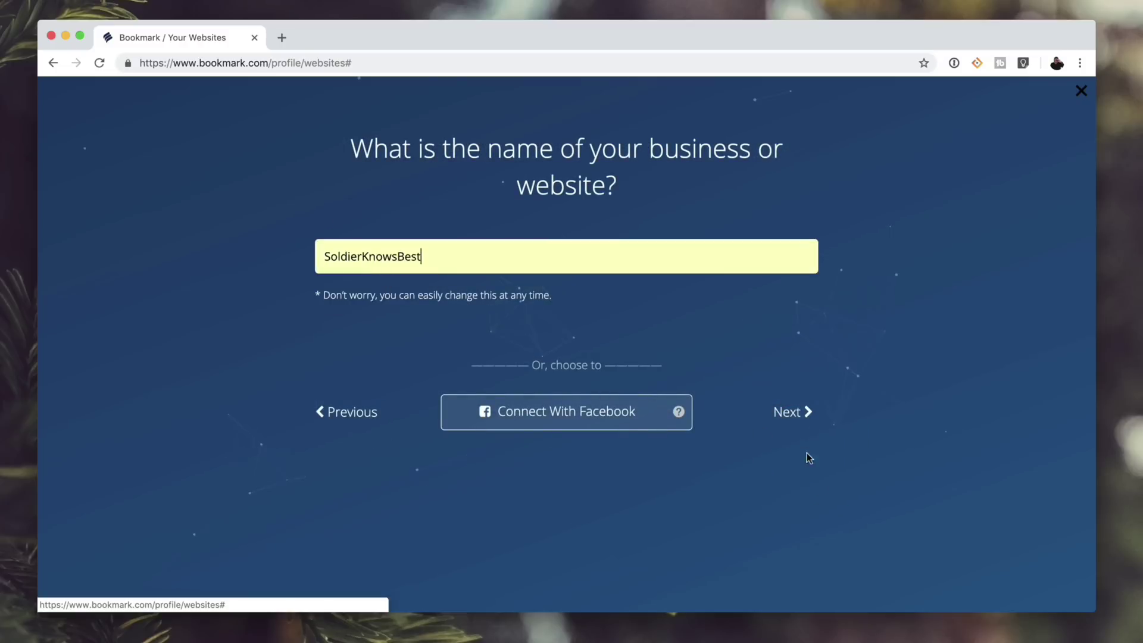
click(789, 413)
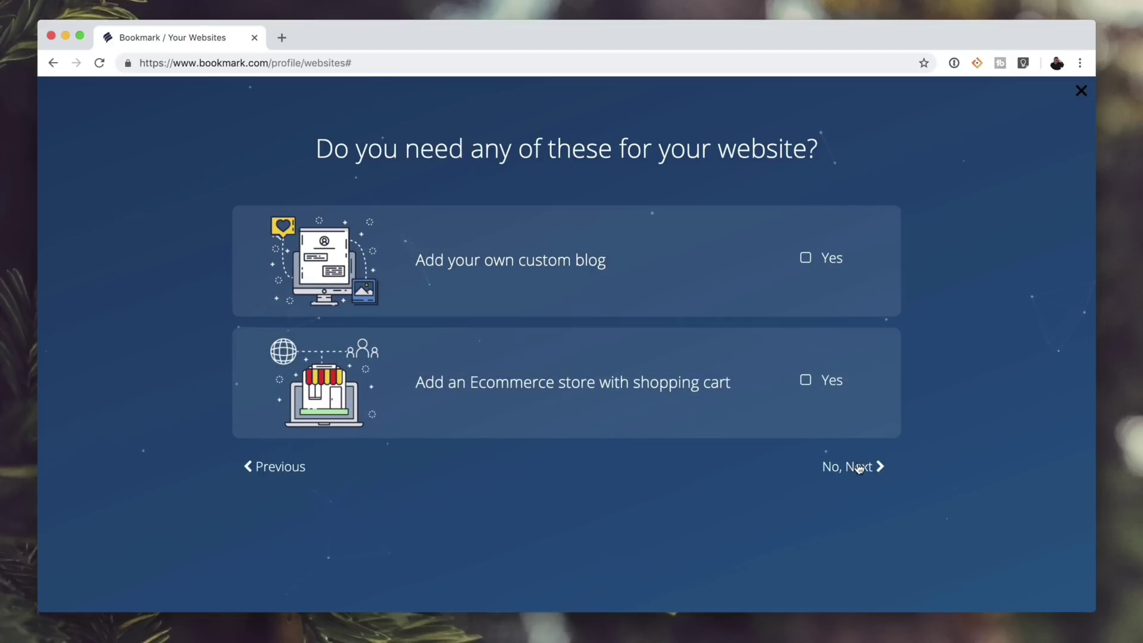
click(857, 463)
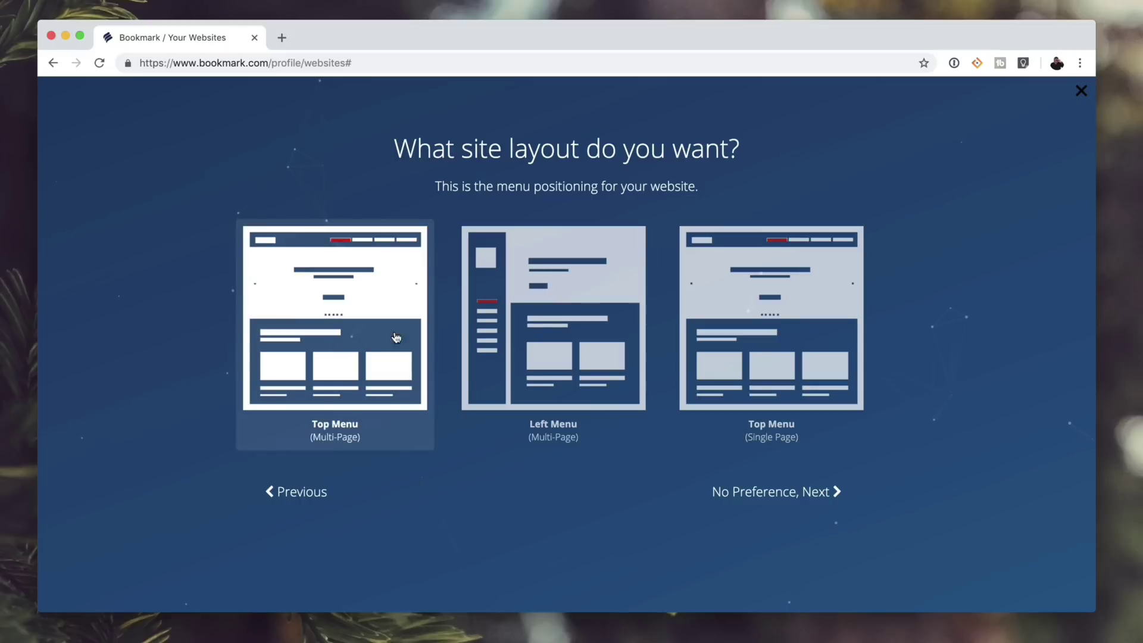
click(350, 344)
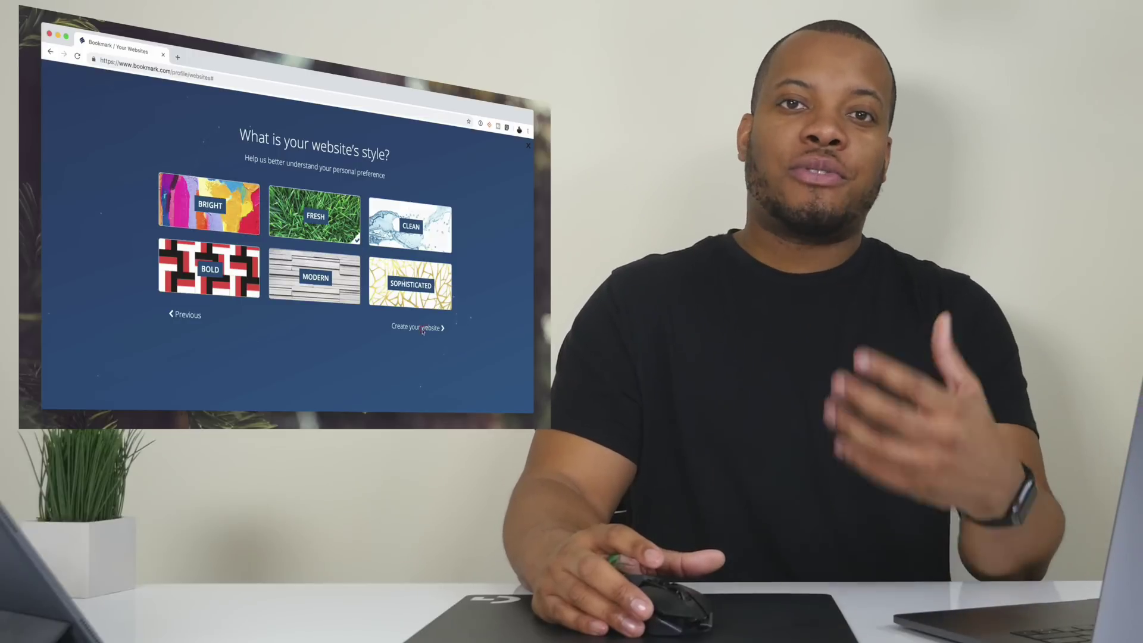
click(399, 328)
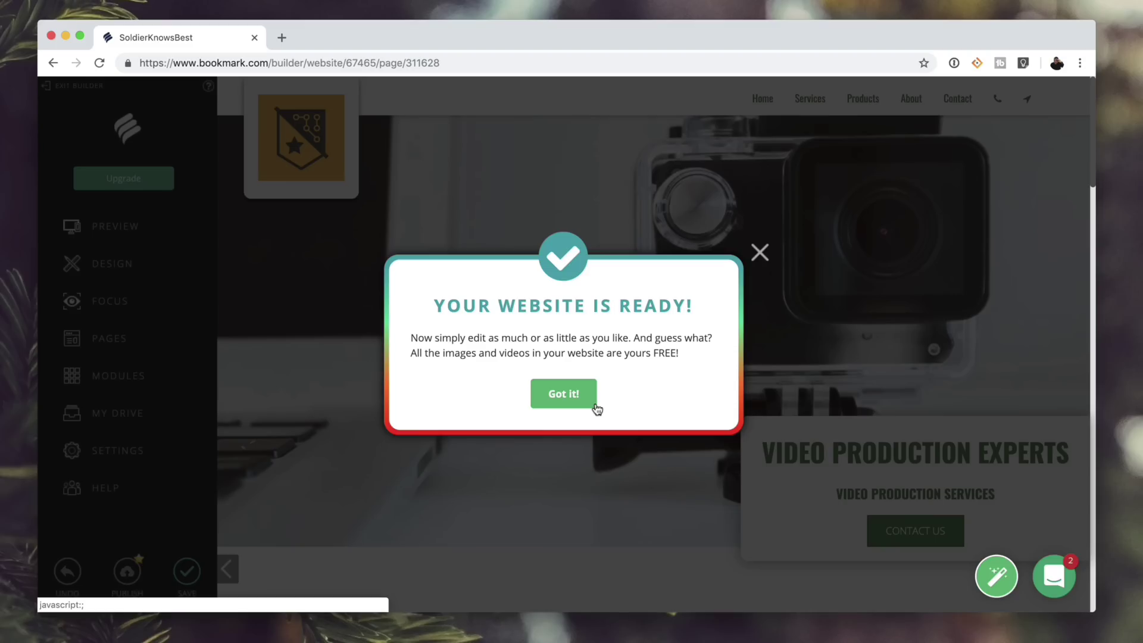
- Open the new site in the editor and move the FUELED BY PASSION heading below the paragraph
click(576, 397)
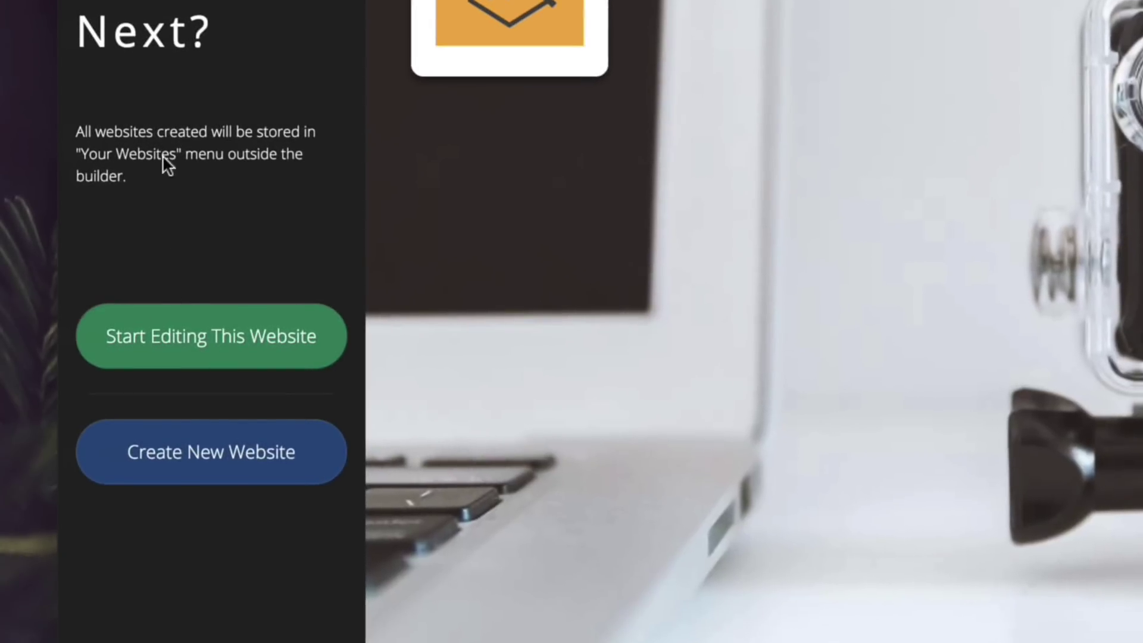
click(228, 362)
scroll(536, 446, down, 10)
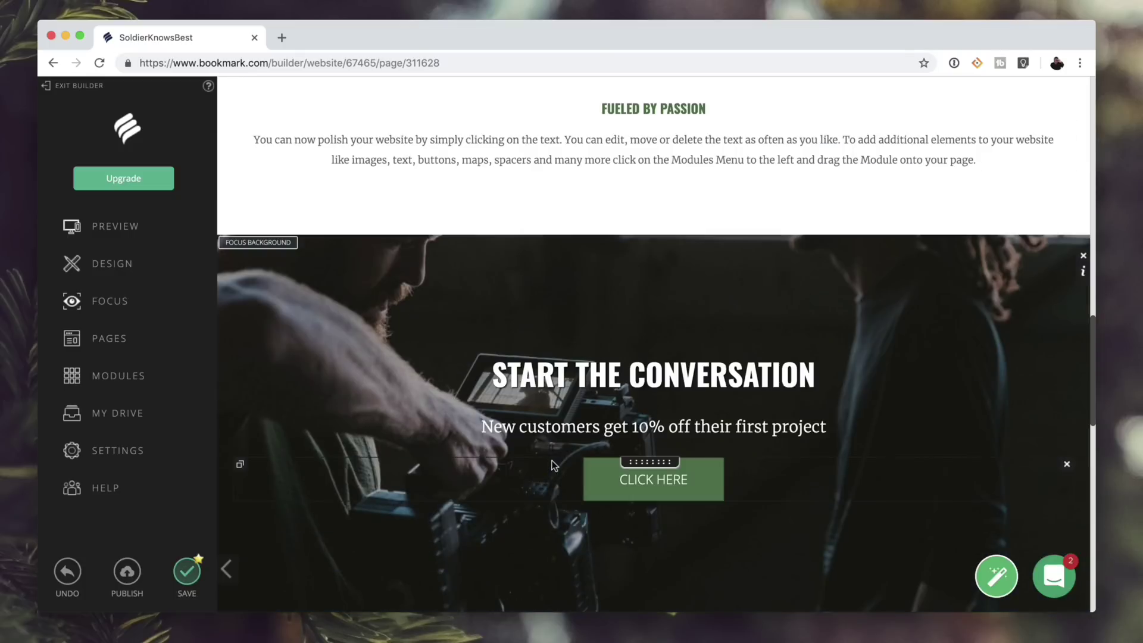
scroll(552, 460, up, 3)
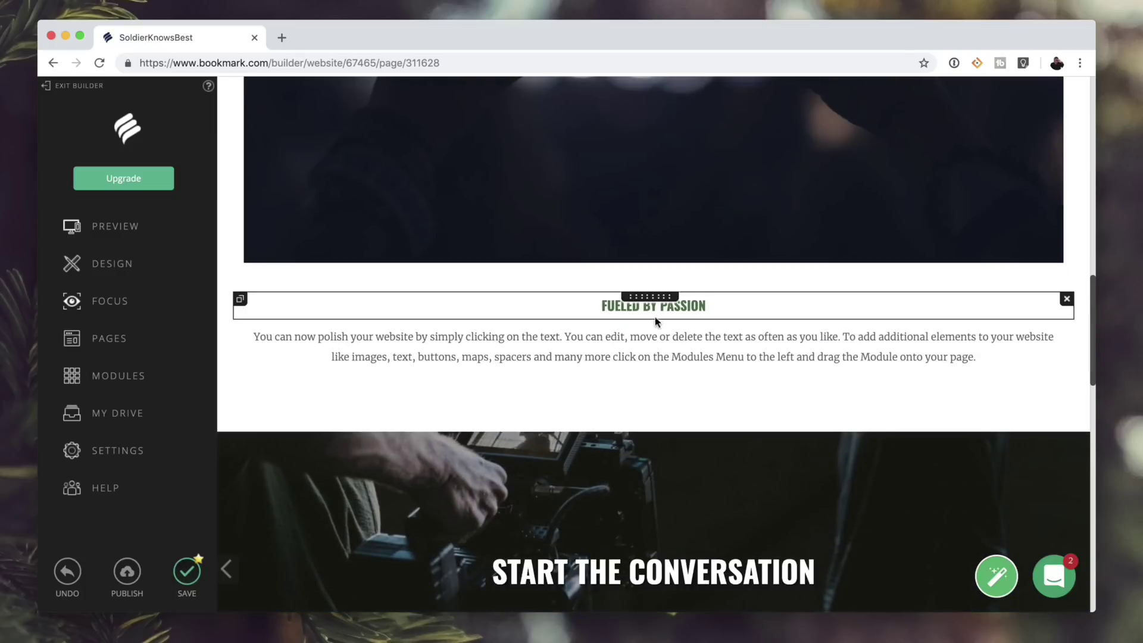
drag(657, 301, 653, 381)
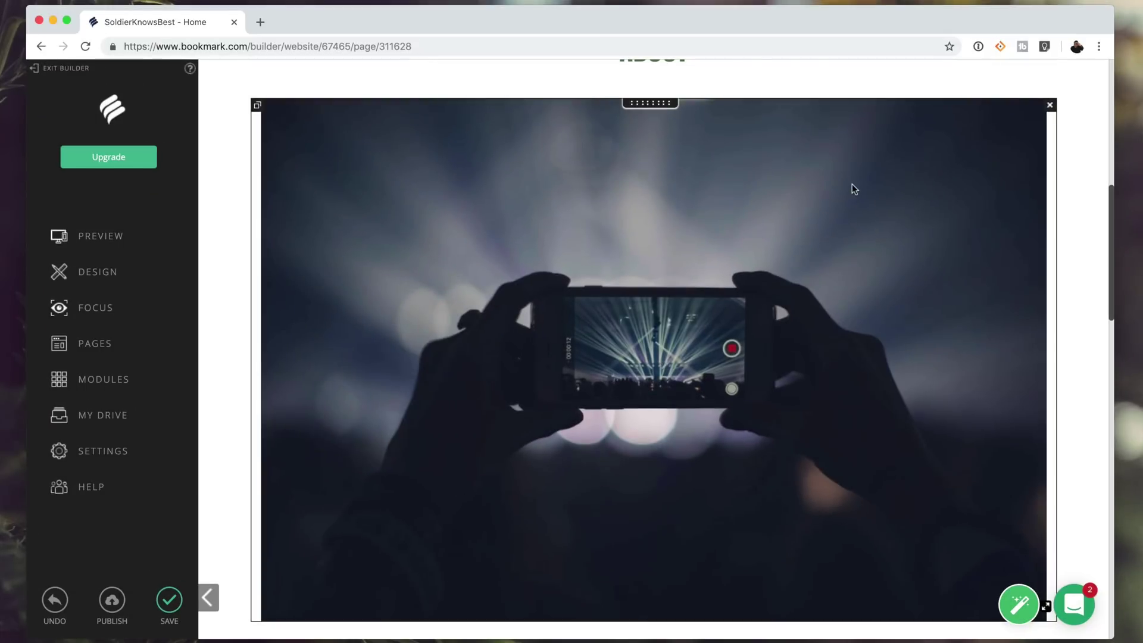
- Replace the About section's concert photo with the My Drive dog photo and move it lower
click(855, 182)
click(477, 90)
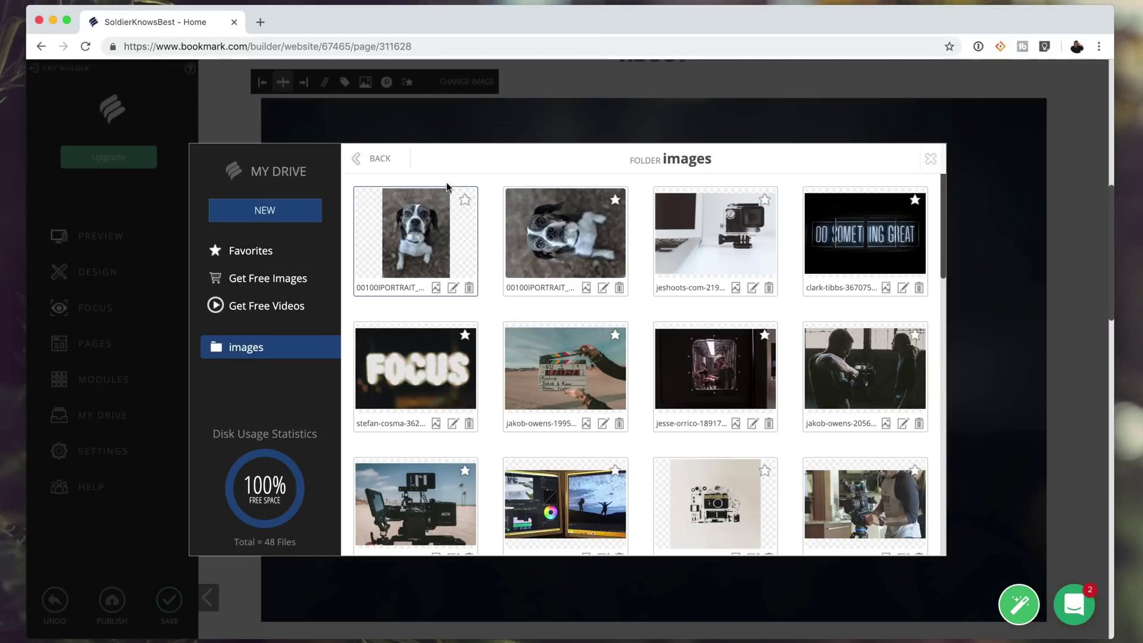
click(430, 227)
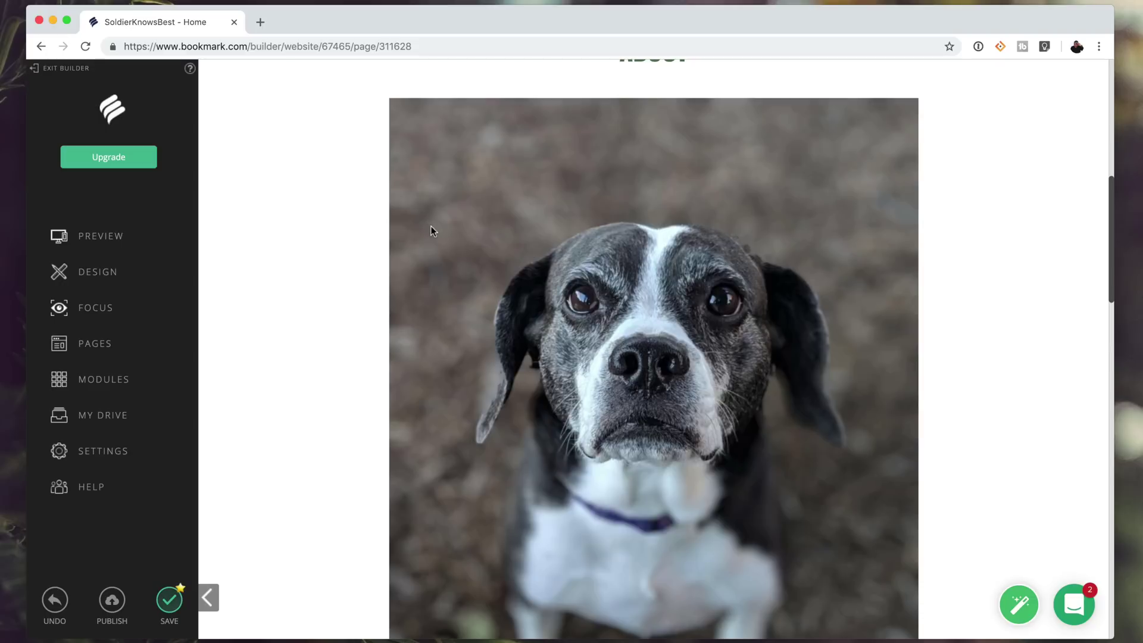
scroll(536, 178, up, 1)
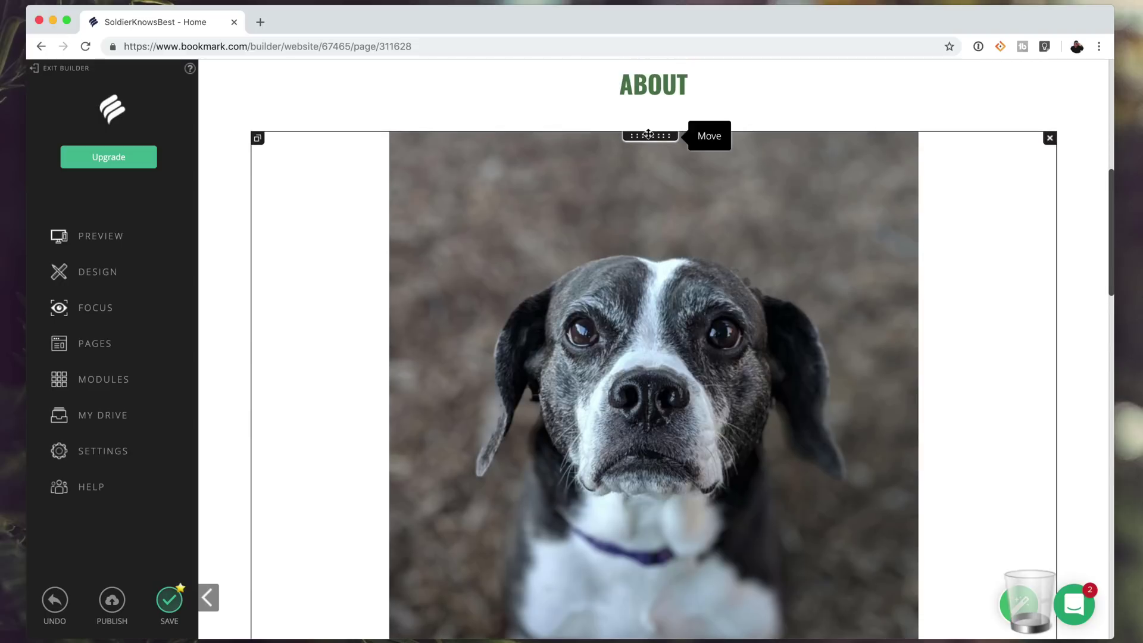
drag(648, 134, 609, 466)
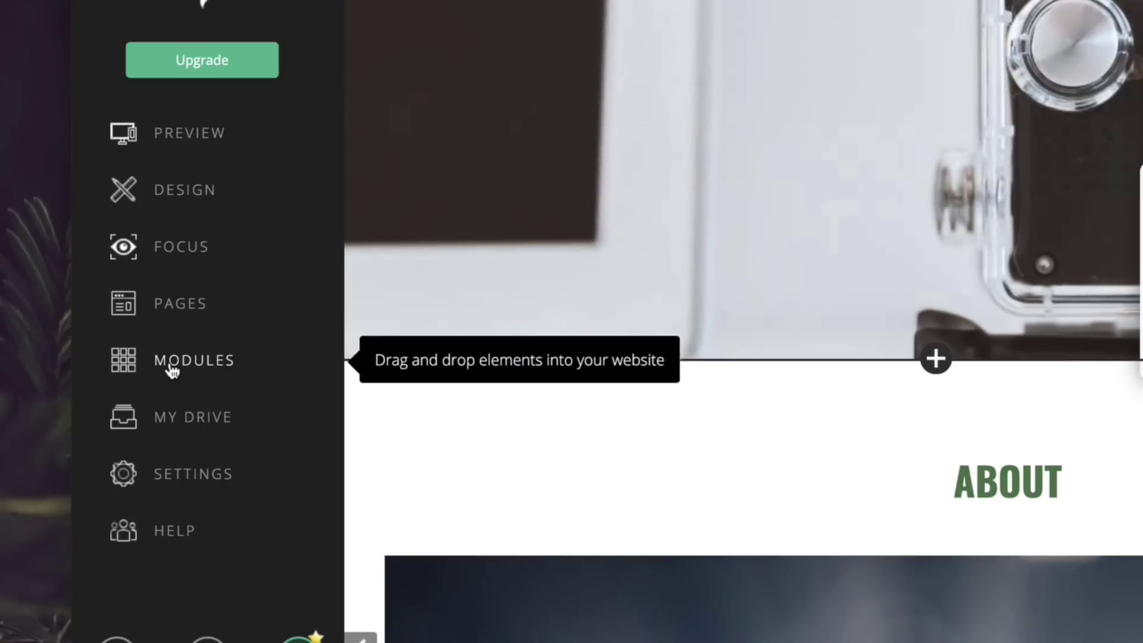
- Add a Video block below the hero, pasting and saving the 'Unboxing a Clock?' YouTube link
click(172, 366)
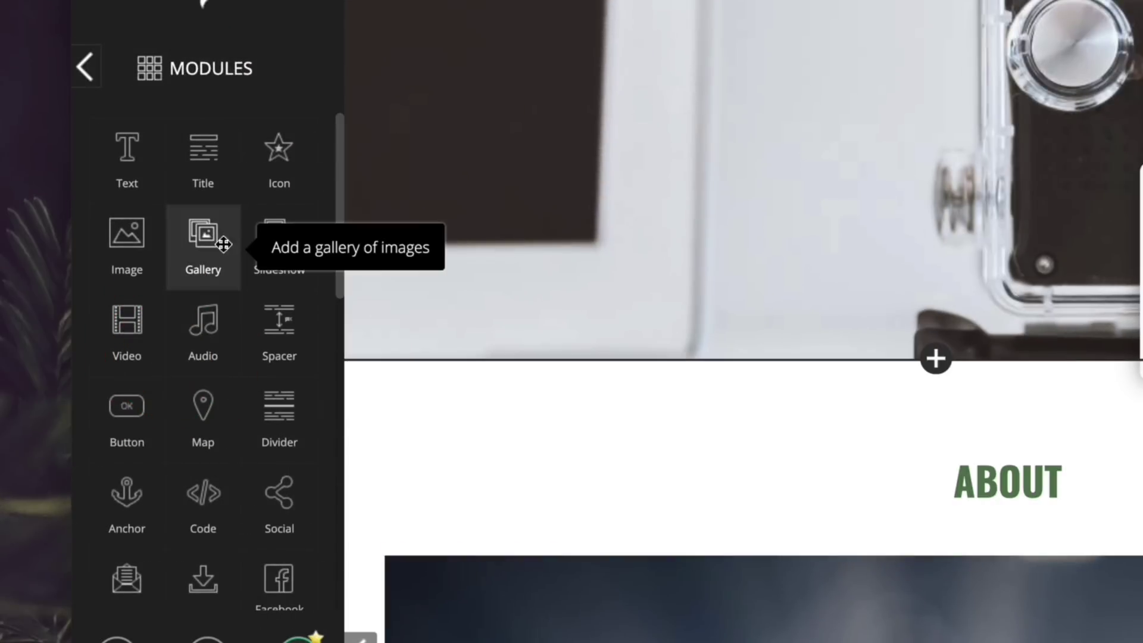
scroll(241, 395, down, 10)
scroll(238, 396, up, 2)
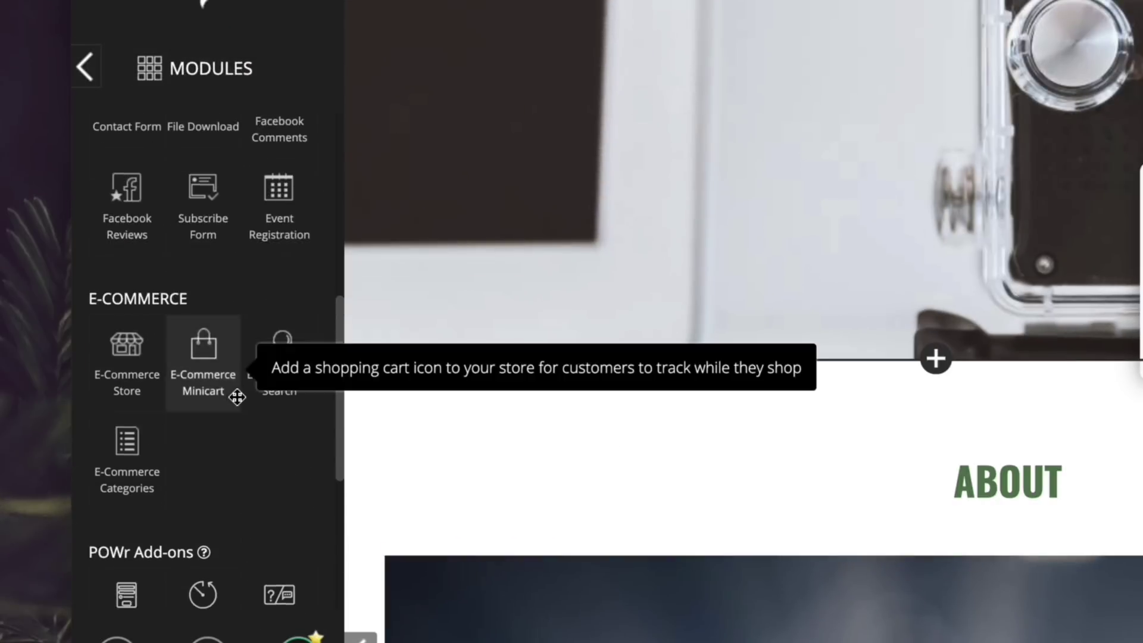
scroll(237, 395, down, 5)
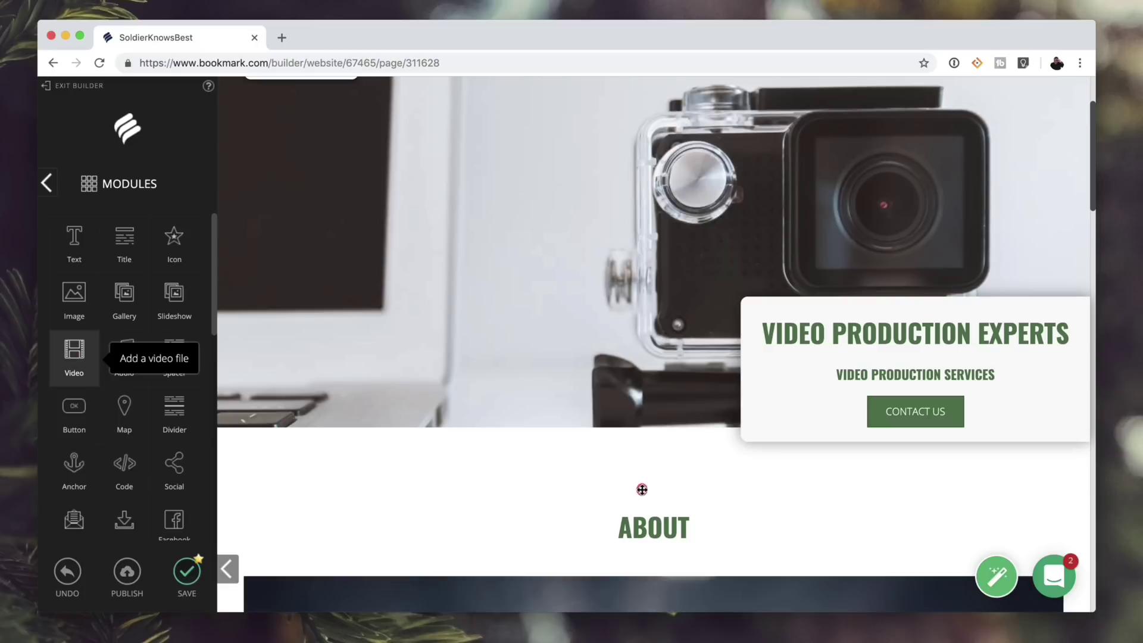
drag(662, 493, 658, 486)
right_click(330, 399)
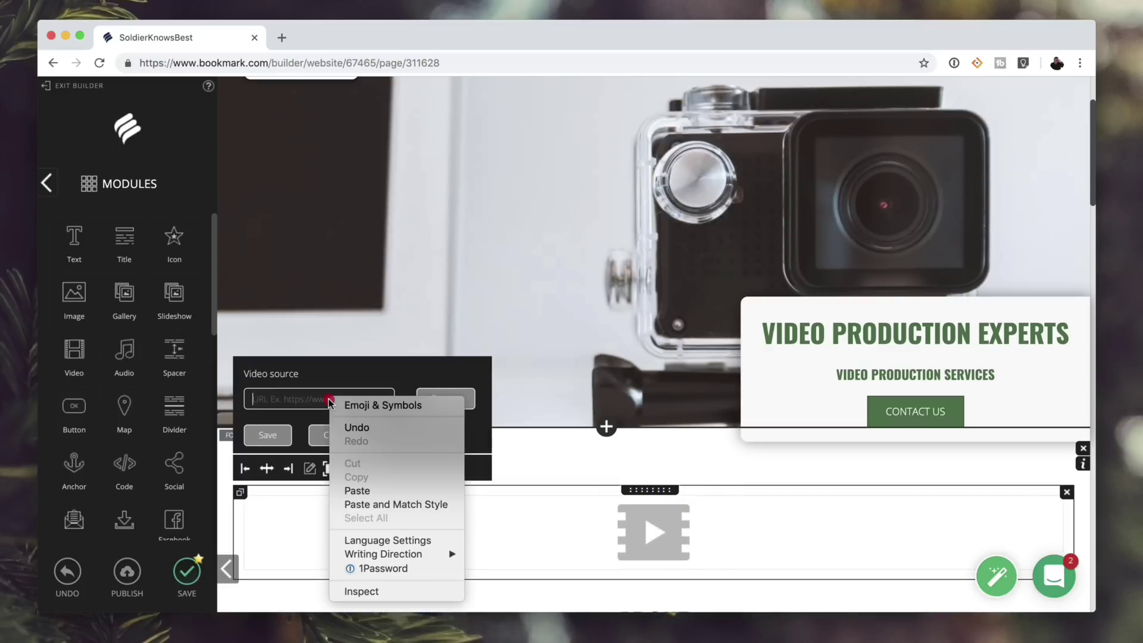
click(361, 491)
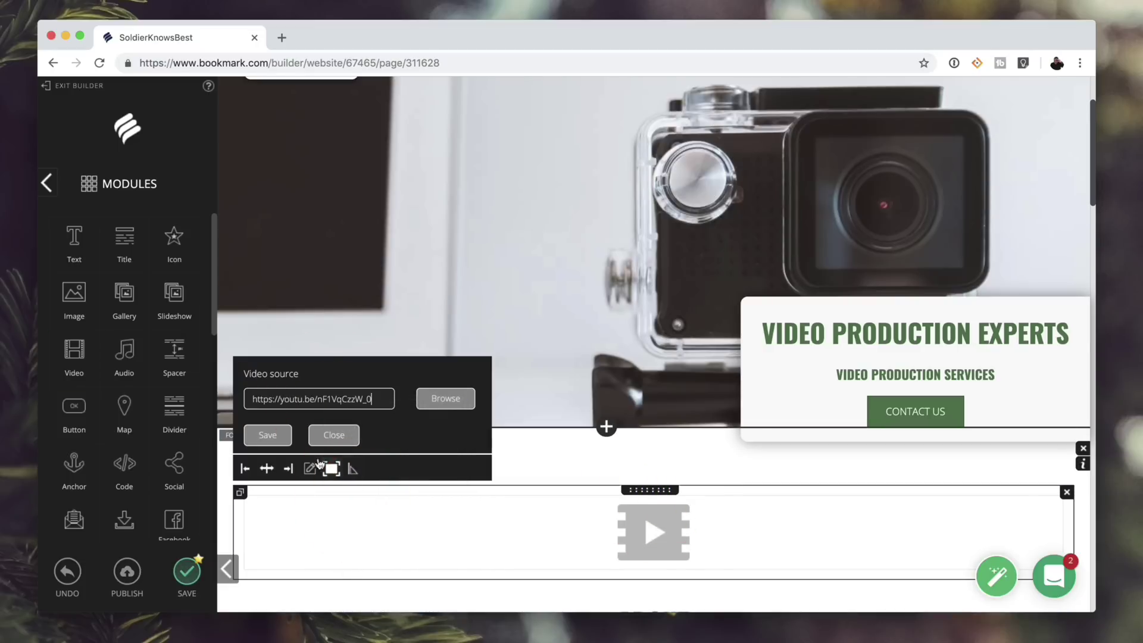
click(269, 435)
scroll(505, 439, down, 3)
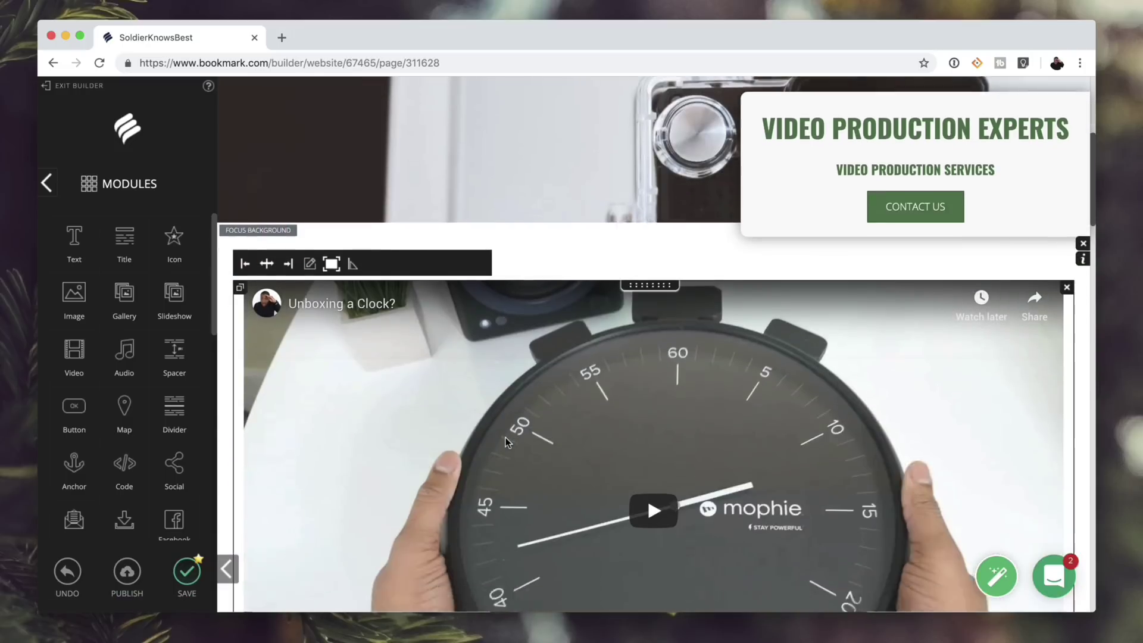
scroll(505, 441, down, 3)
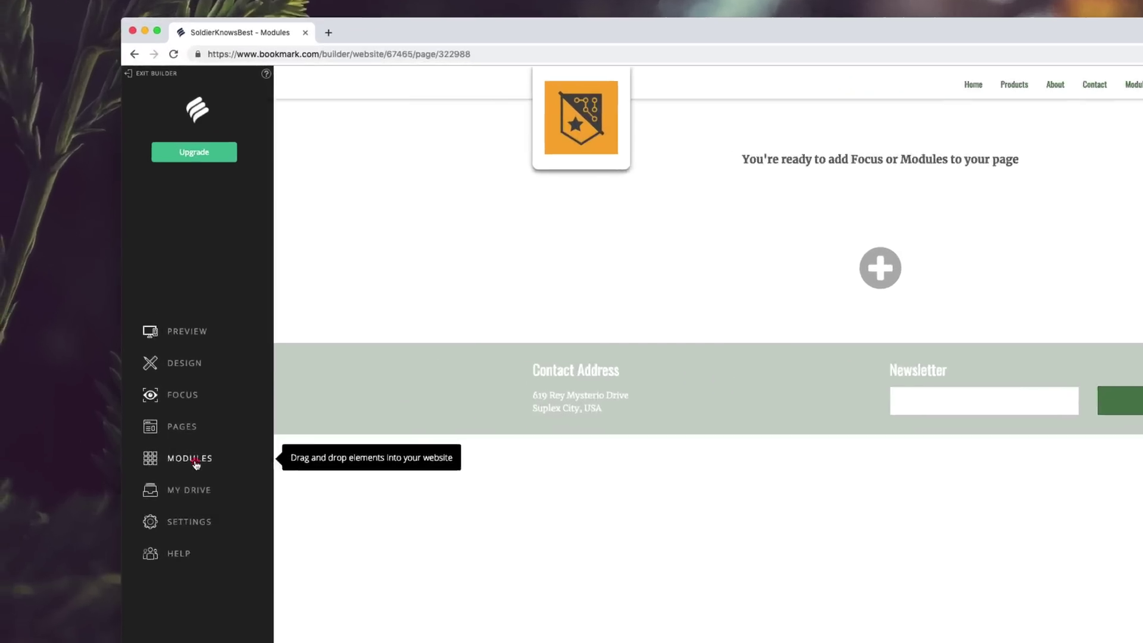
- Drag the POWr Instagram Feed module onto the empty Modules page
click(134, 364)
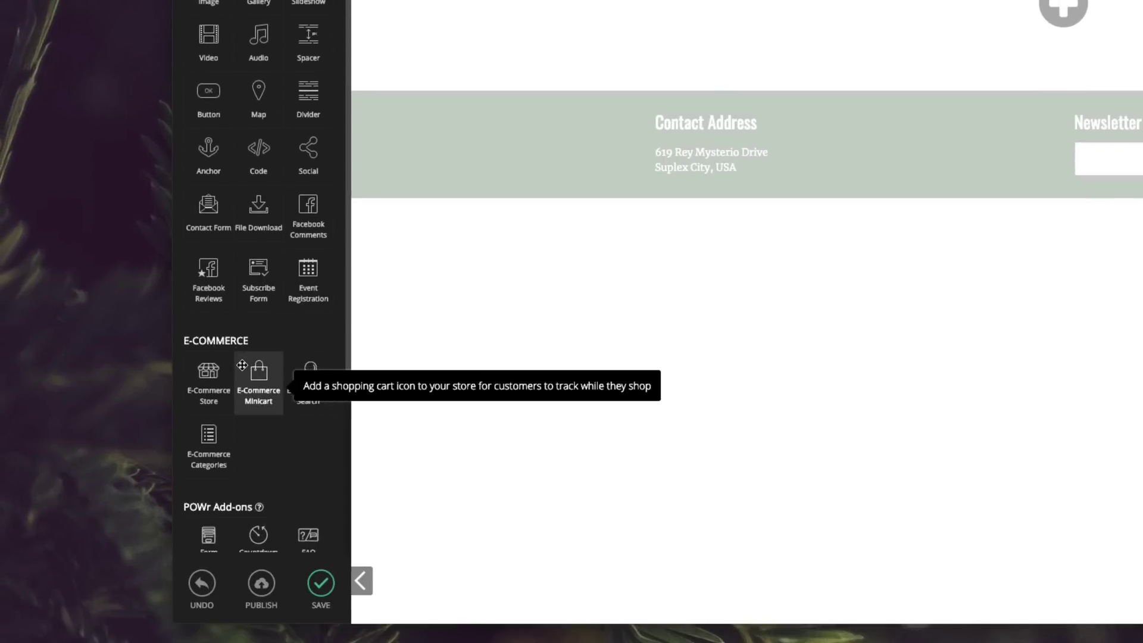
scroll(242, 365, down, 3)
click(265, 542)
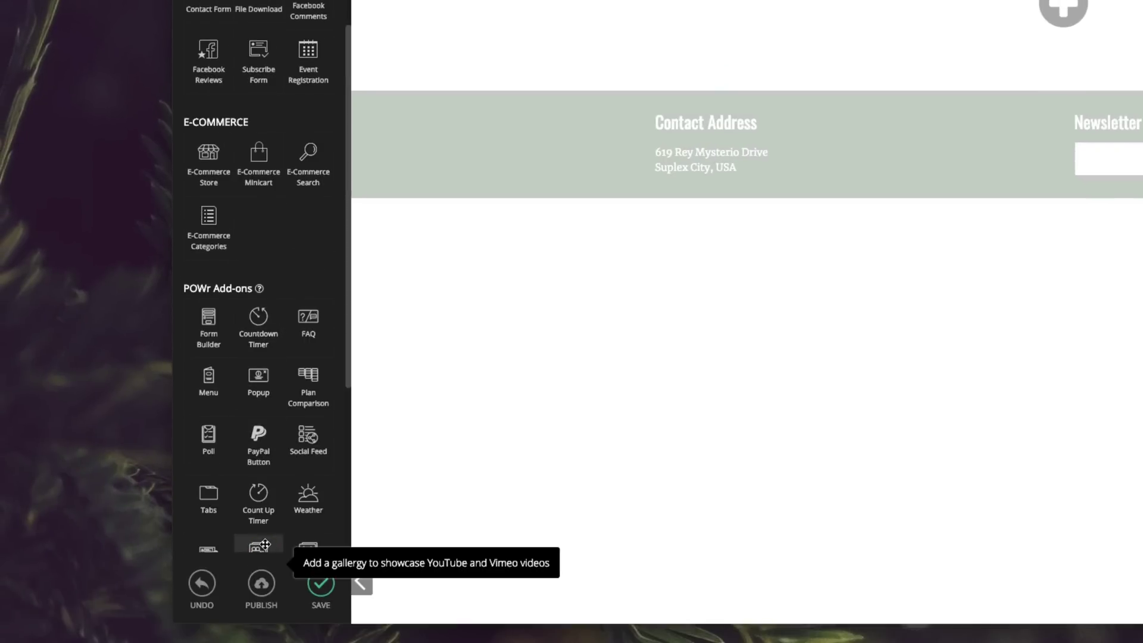
scroll(258, 453, down, 4)
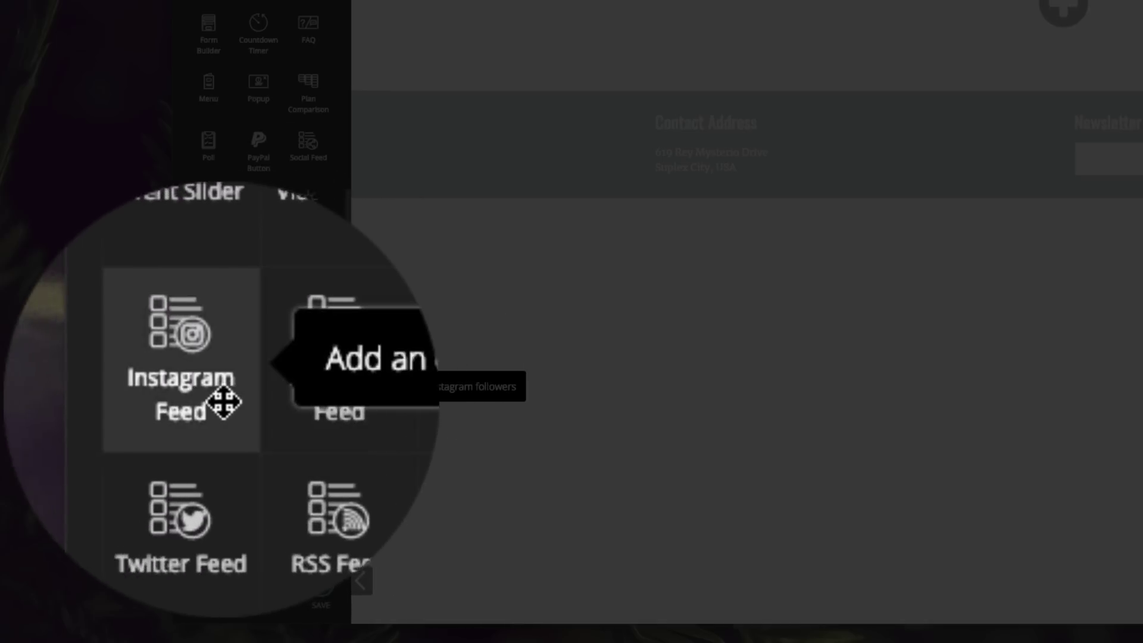
drag(209, 386, 356, 369)
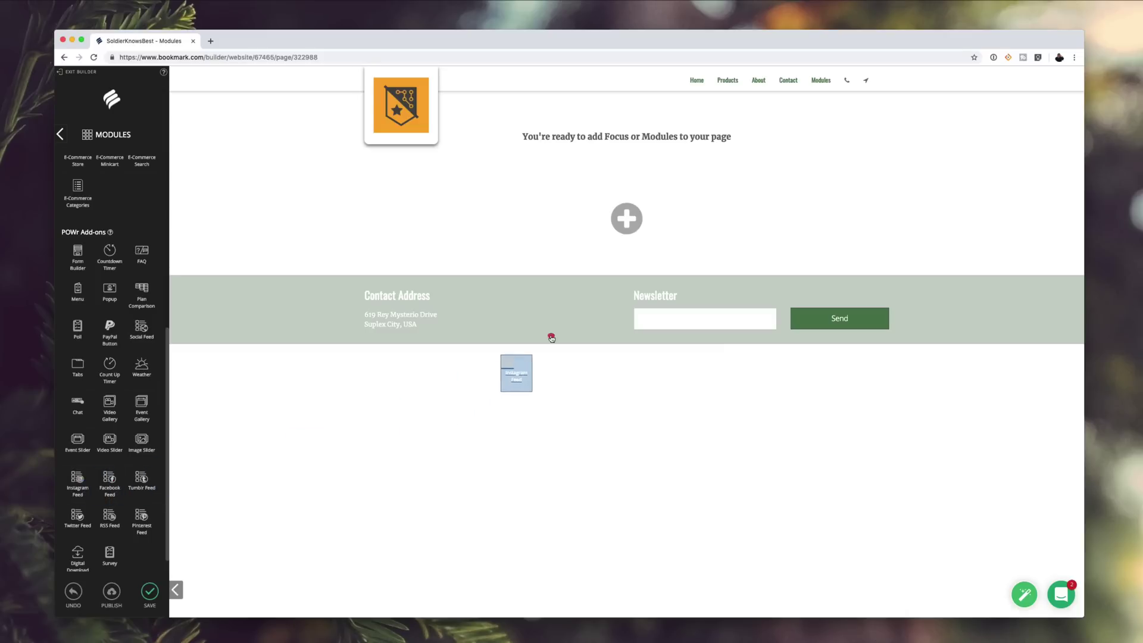
mouse_move(551, 338)
mouse_down()
mouse_move(598, 269)
mouse_move(635, 265)
mouse_up()
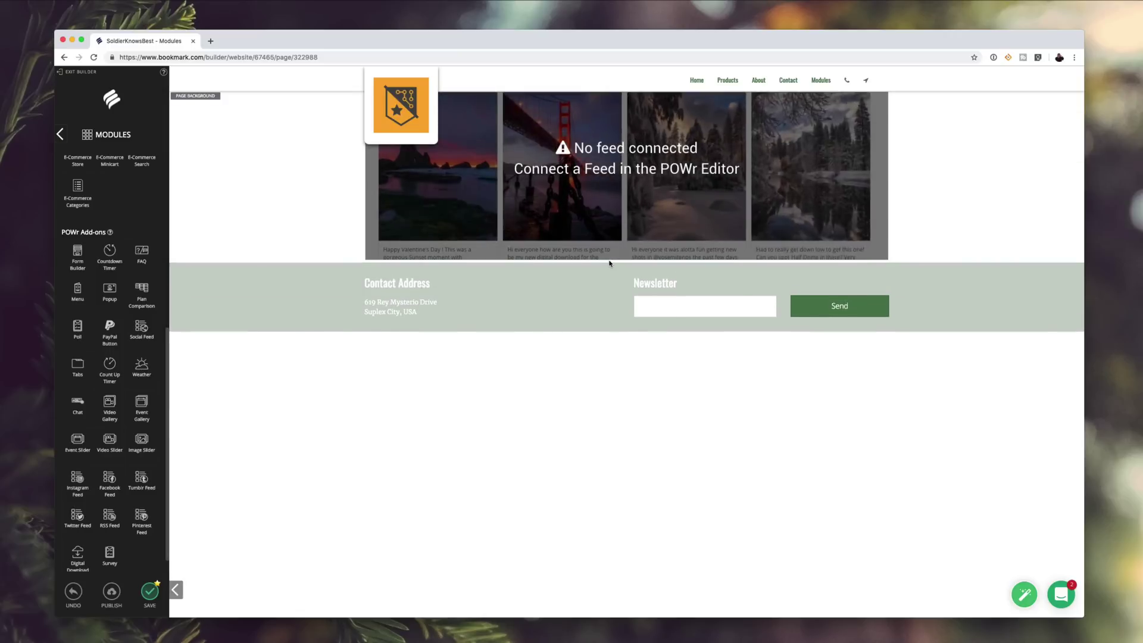
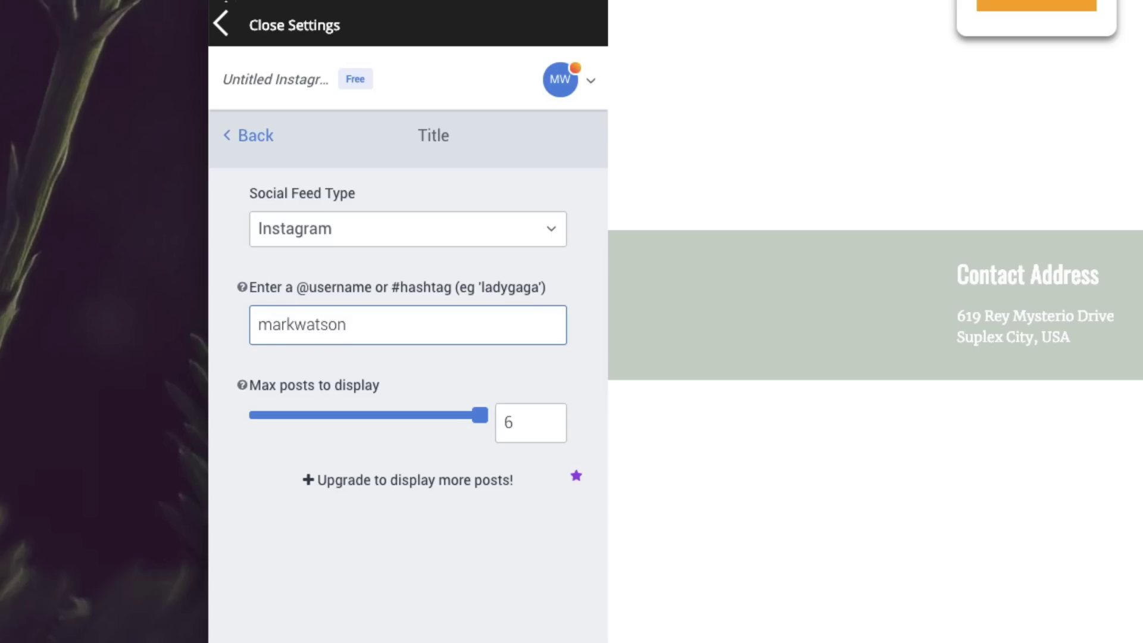
- Enter the Instagram username and set the feed's maximum posts to 5
drag(479, 415, 338, 432)
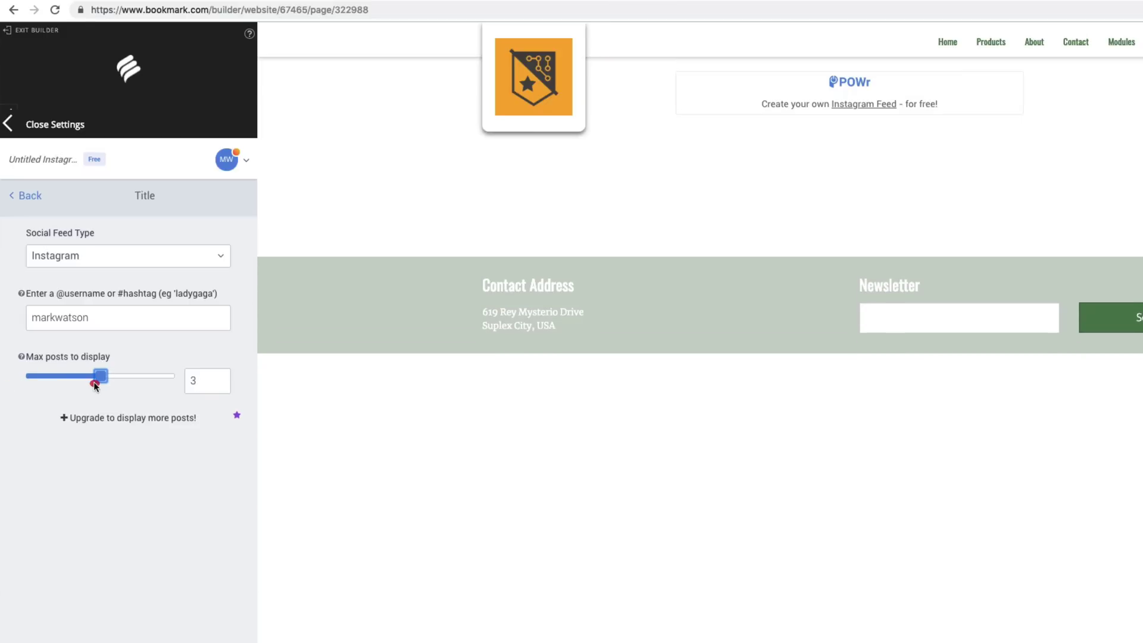
drag(94, 383, 150, 381)
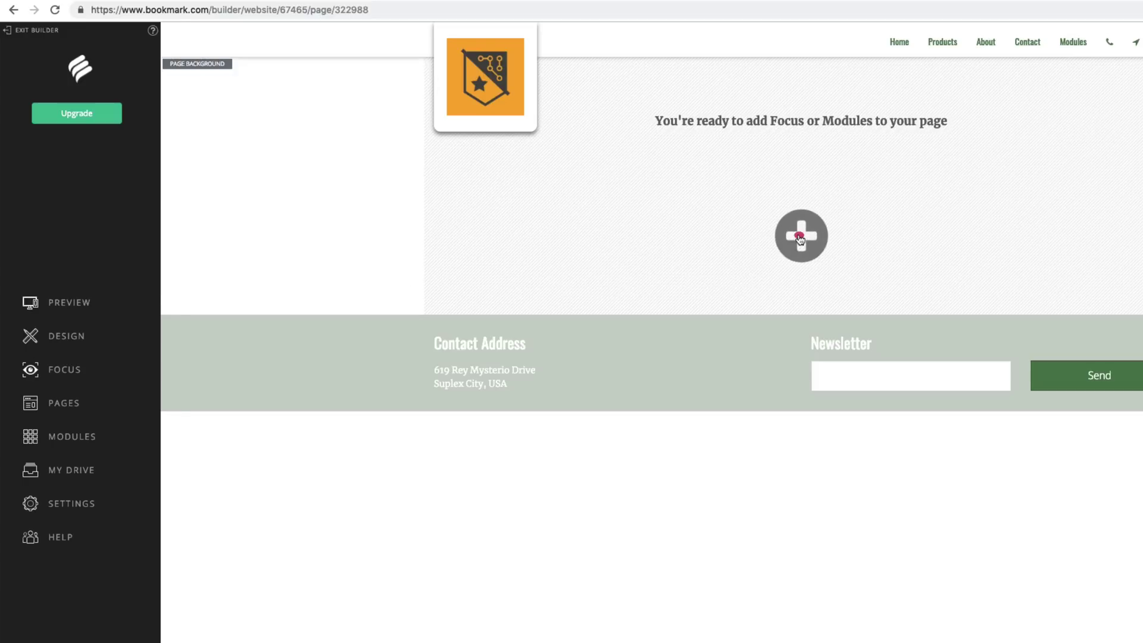
- Add the What We Do Best focus layout with four service cards and a mixer slideshow
click(799, 237)
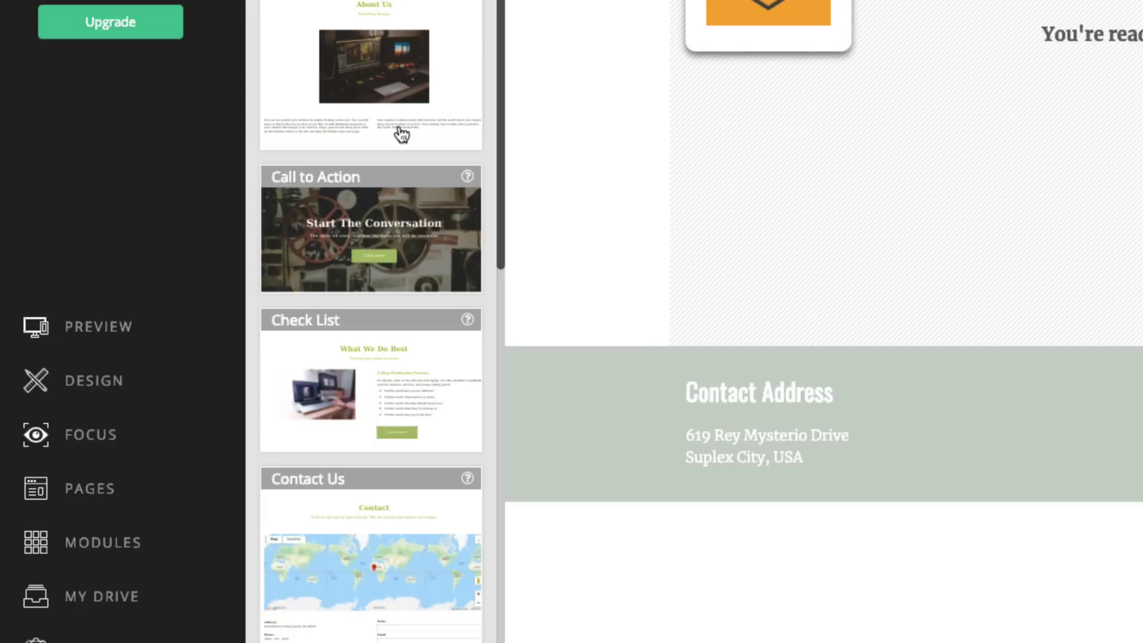
scroll(262, 185, down, 3)
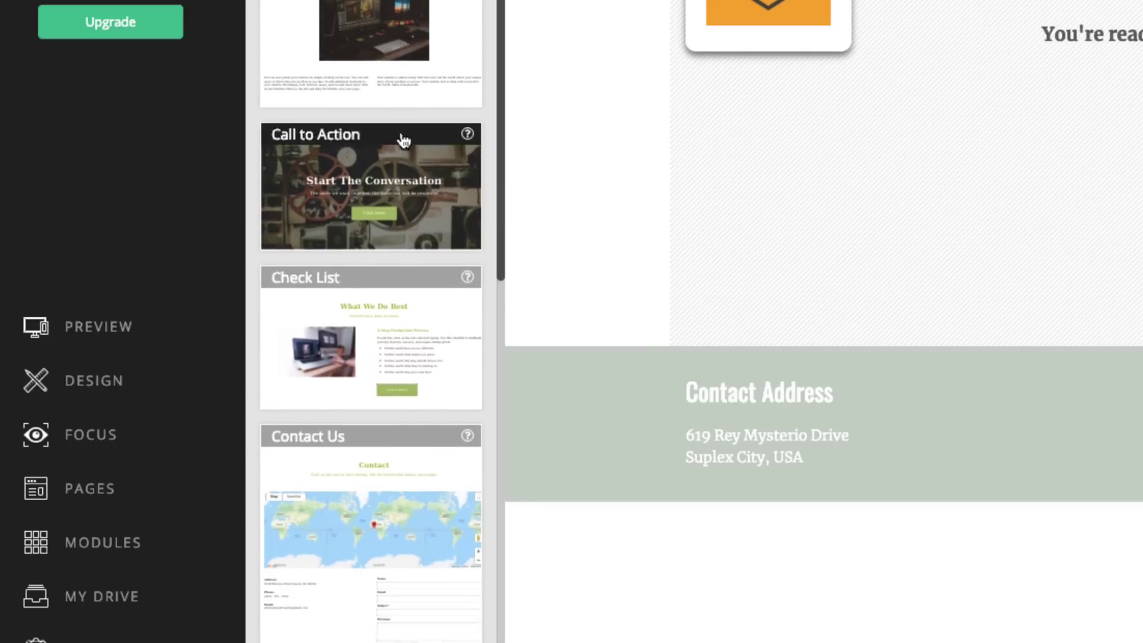
scroll(401, 142, down, 2)
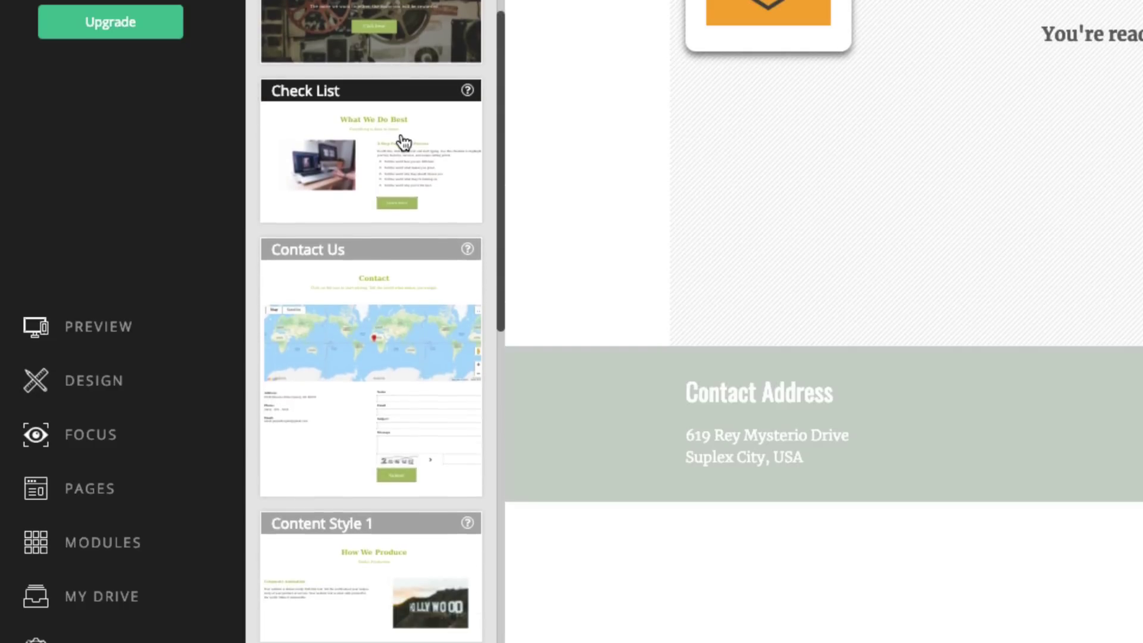
scroll(397, 169, down, 3)
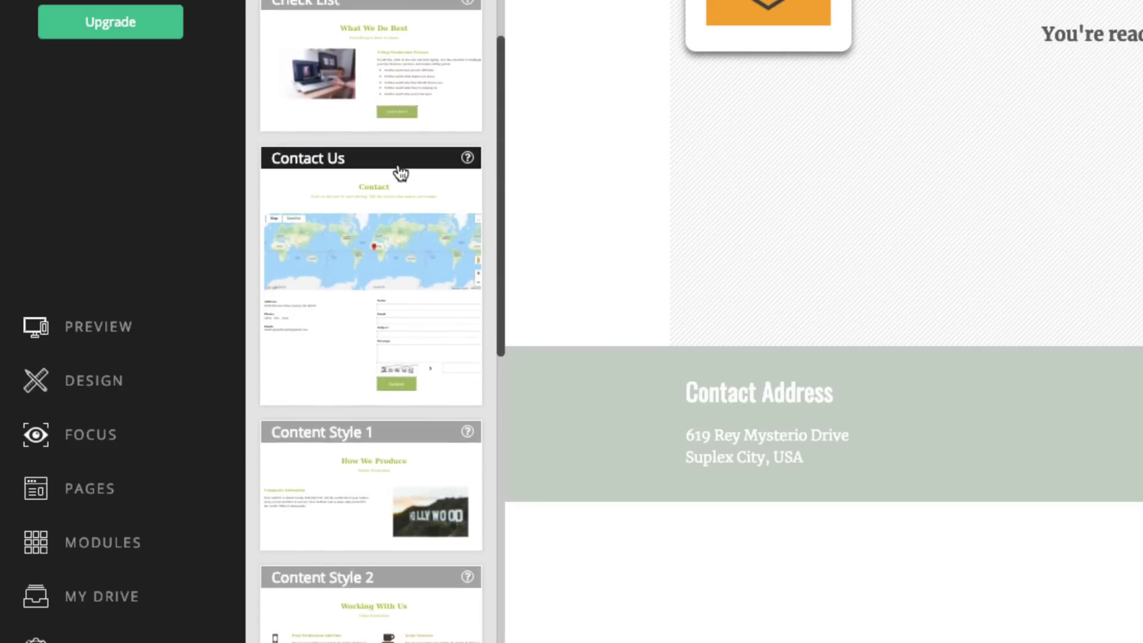
scroll(389, 255, down, 3)
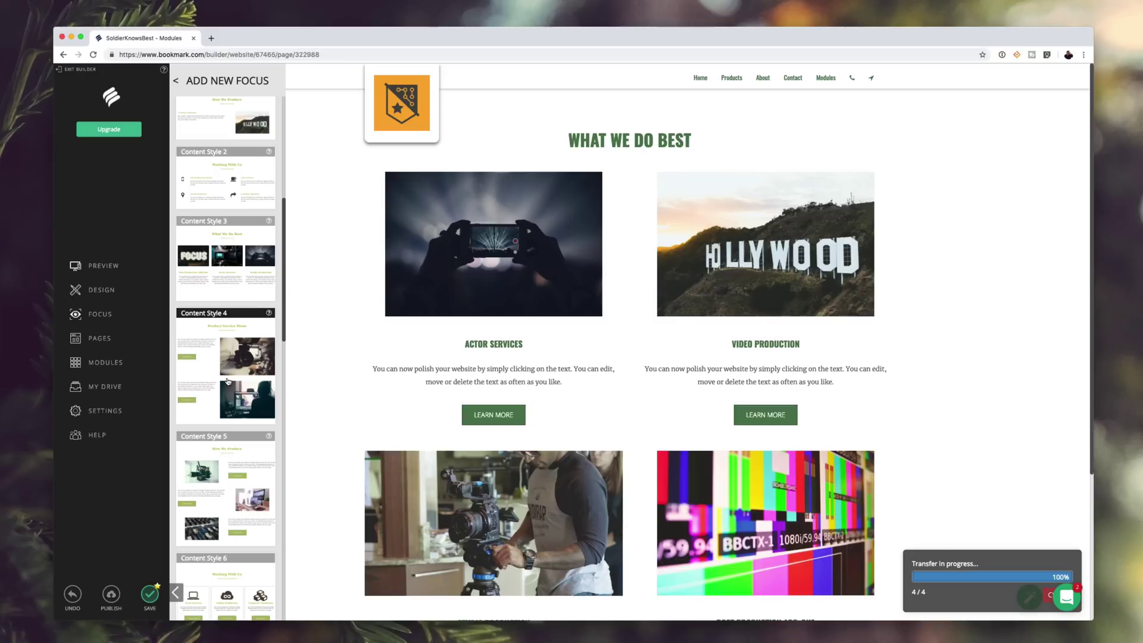
scroll(582, 398, down, 3)
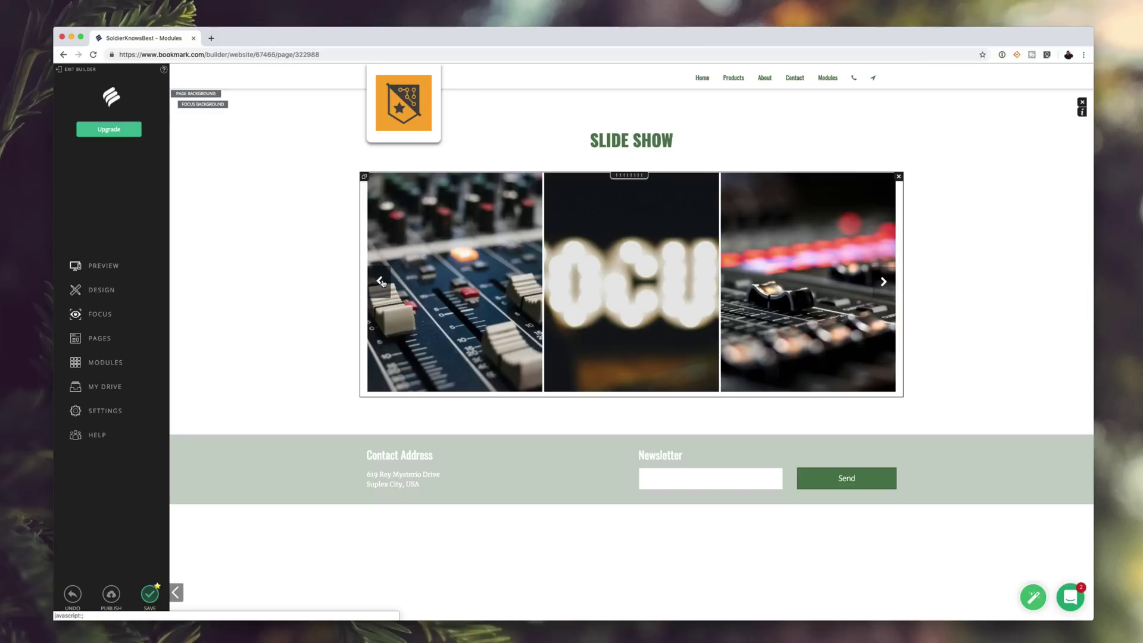
- Step the slideshow backward through its mixer images to preview each slide
click(382, 281)
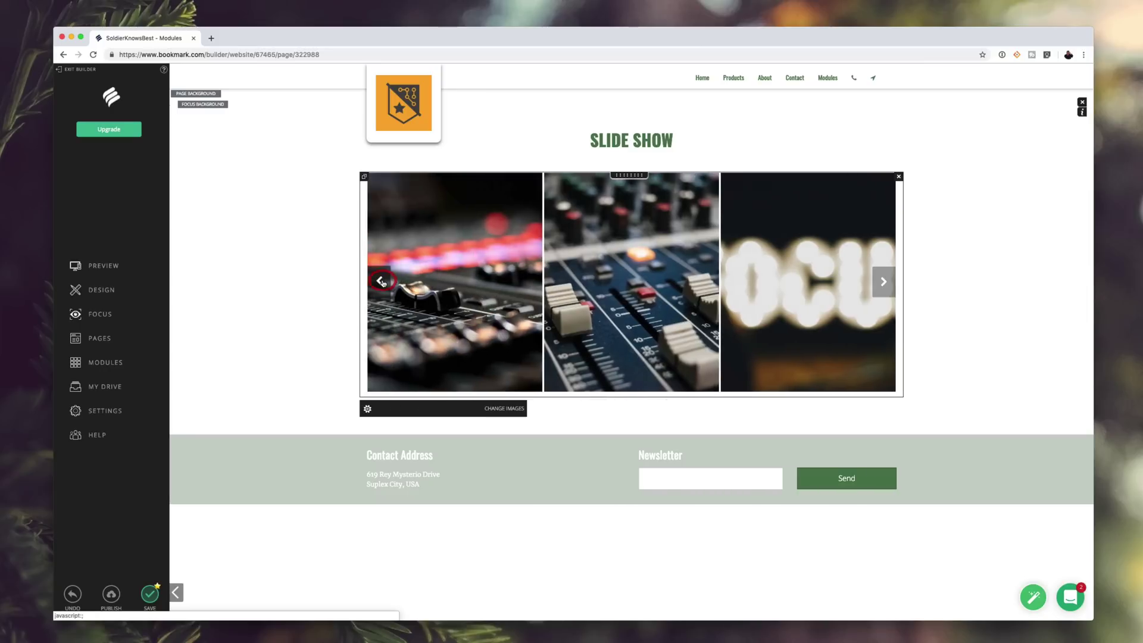
click(382, 281)
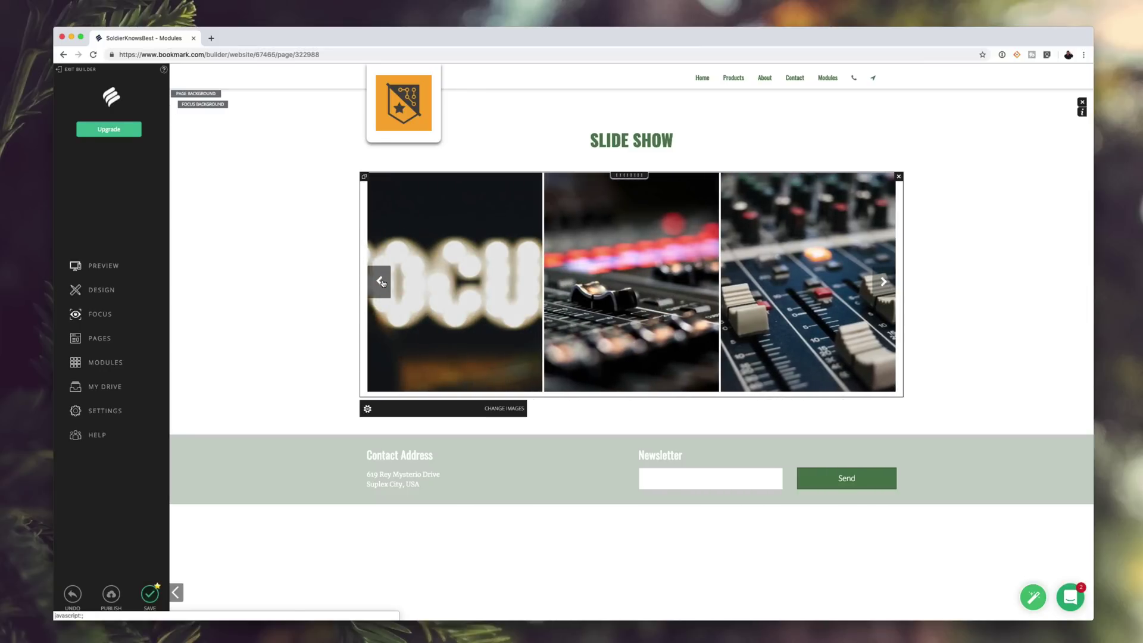
click(381, 281)
click(381, 281)
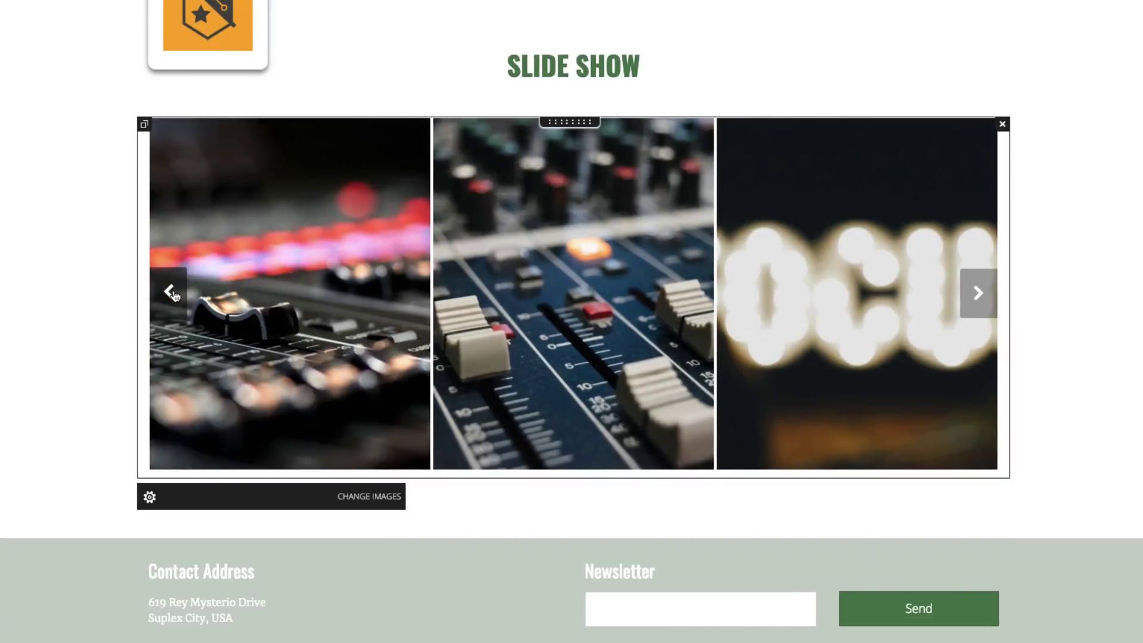
click(170, 293)
click(171, 293)
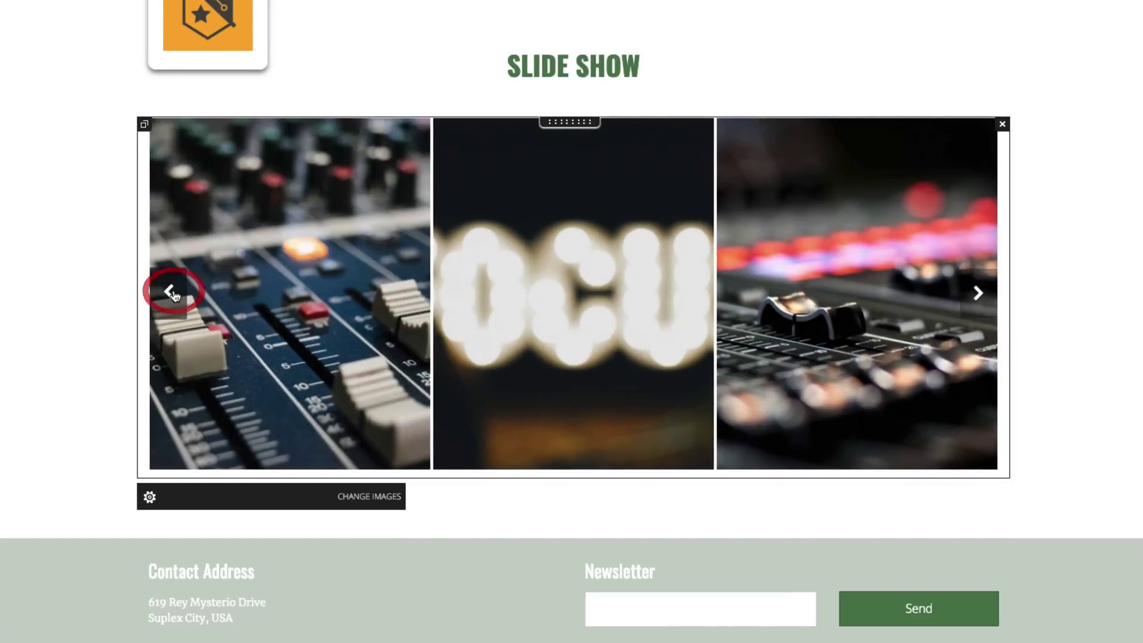
click(171, 293)
click(171, 293)
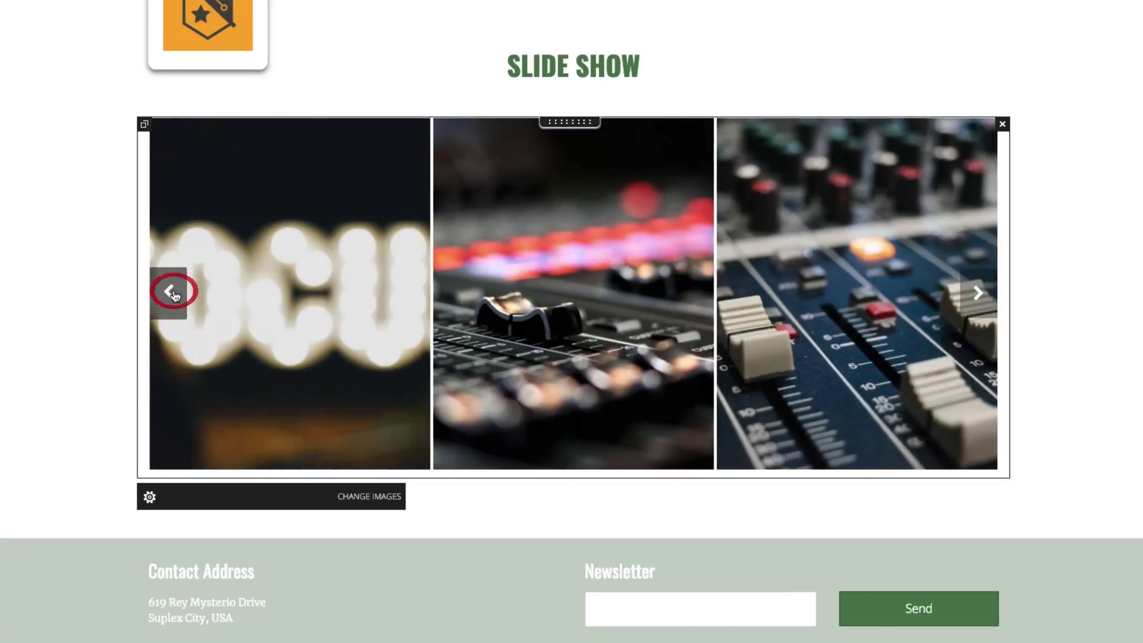
click(171, 293)
click(172, 293)
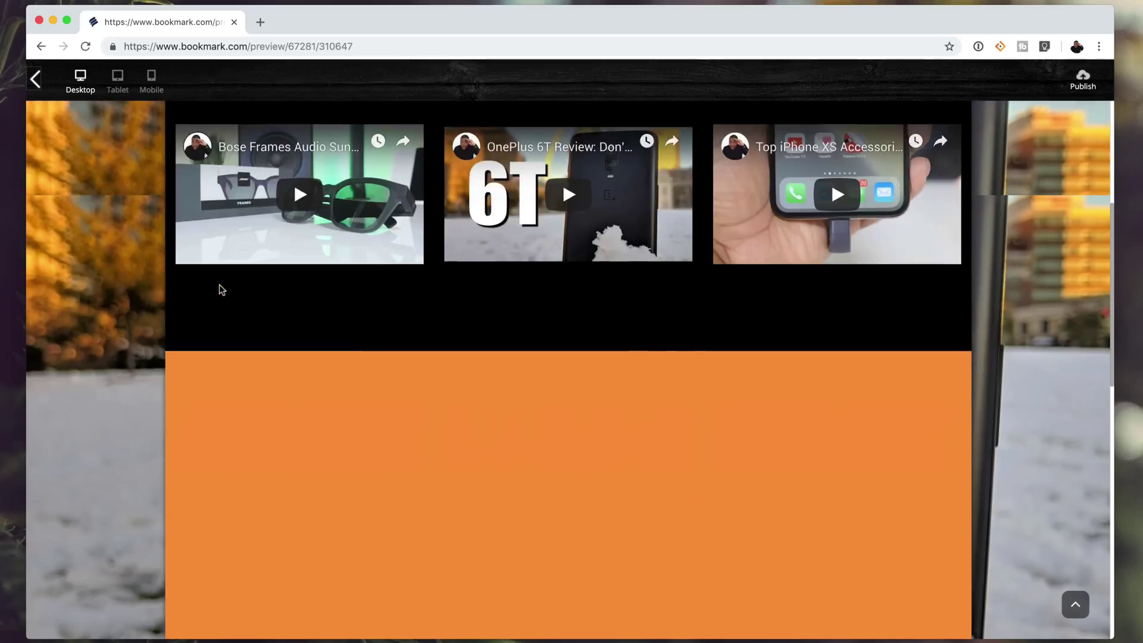
scroll(219, 284, down, 3)
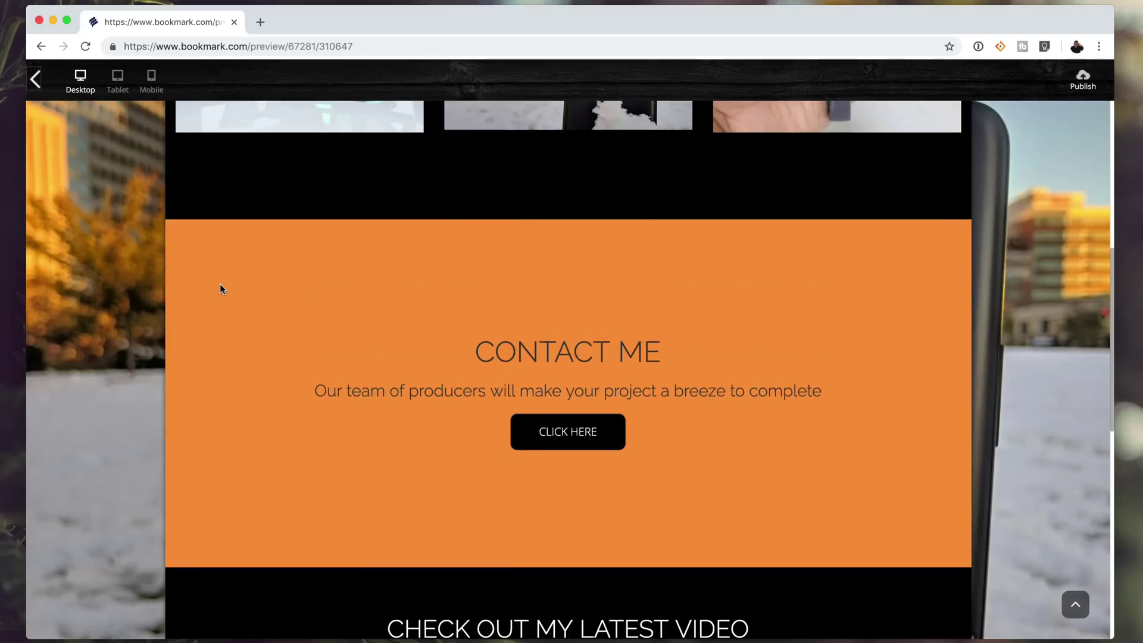
- Review the preview down to the footer and play the Bose Frames, OnePlus 6T and iPhone XS accessories videos
scroll(219, 283, down, 4)
scroll(220, 283, down, 5)
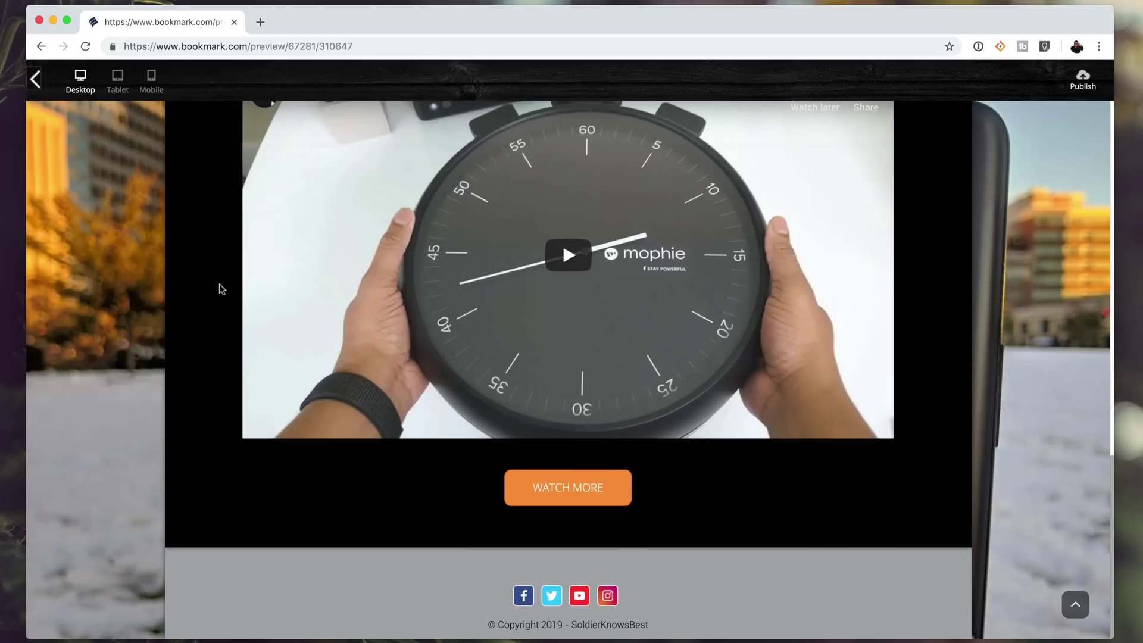
scroll(219, 288, up, 8)
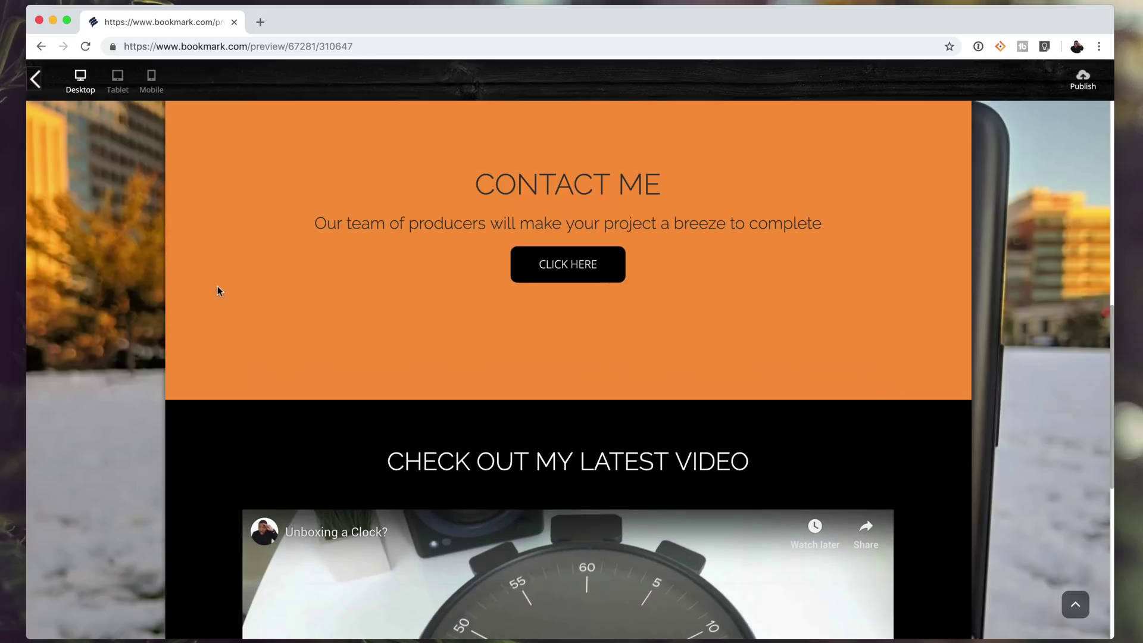
scroll(302, 309, up, 5)
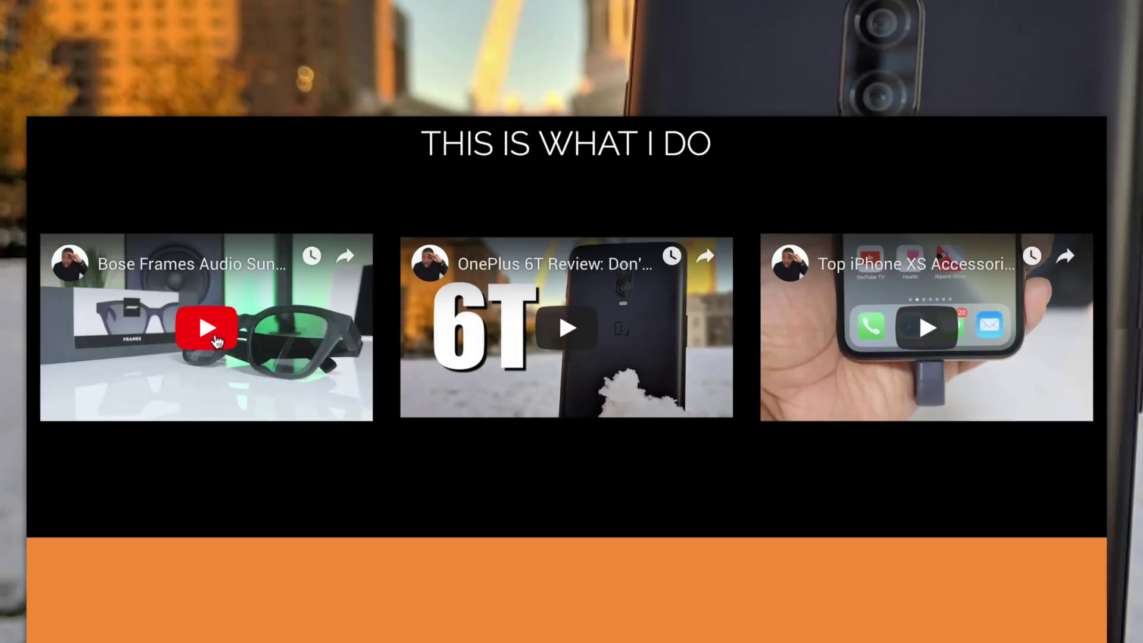
click(303, 384)
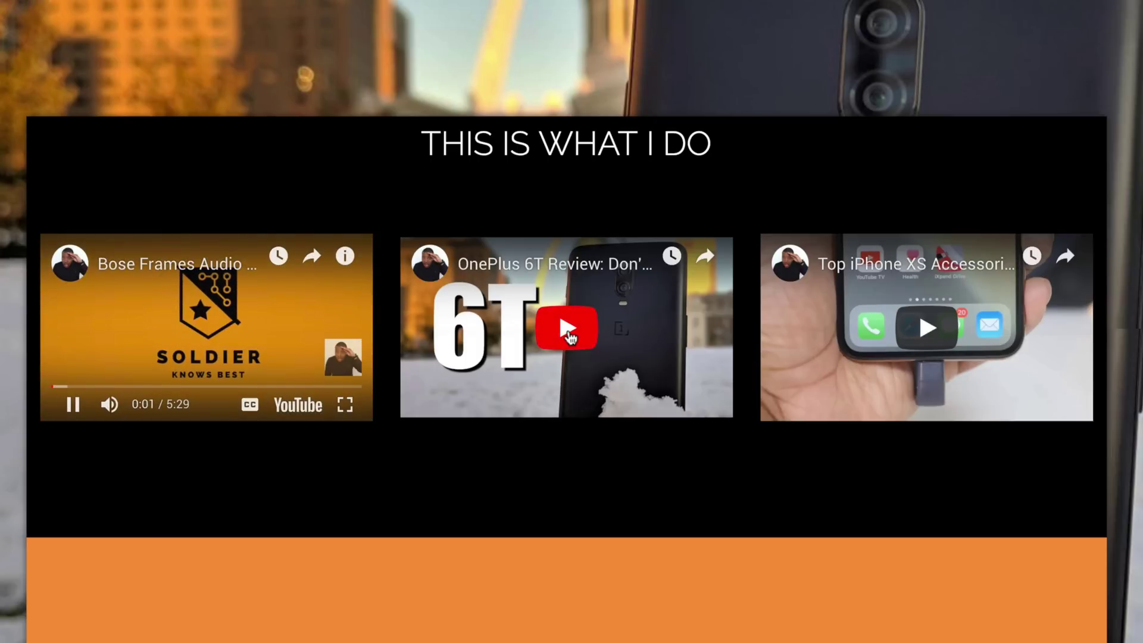
click(569, 334)
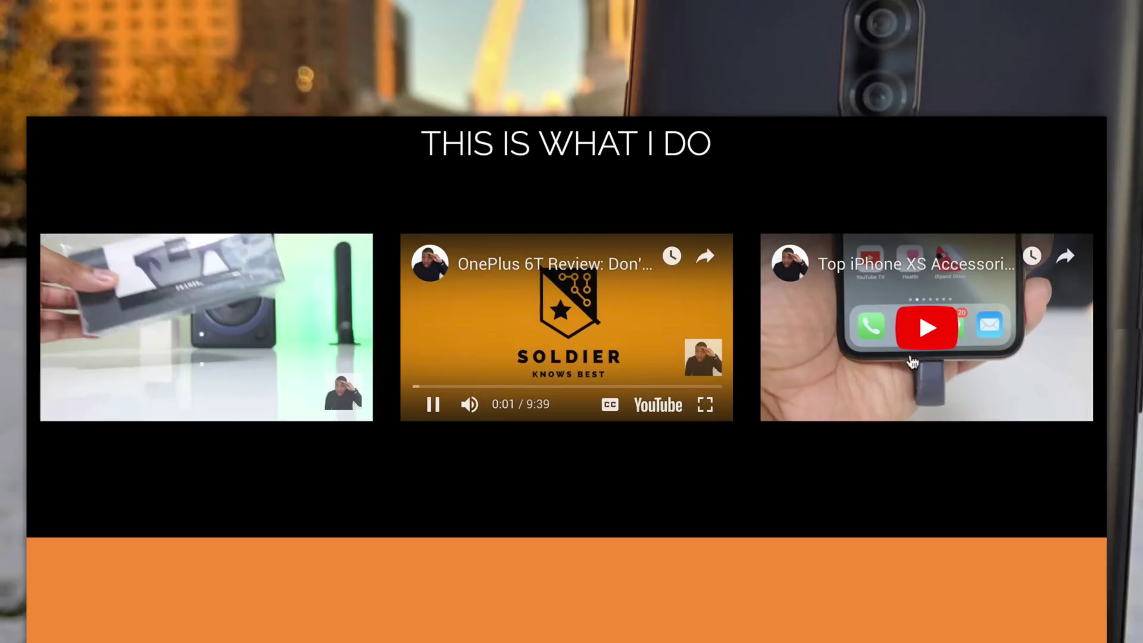
click(926, 334)
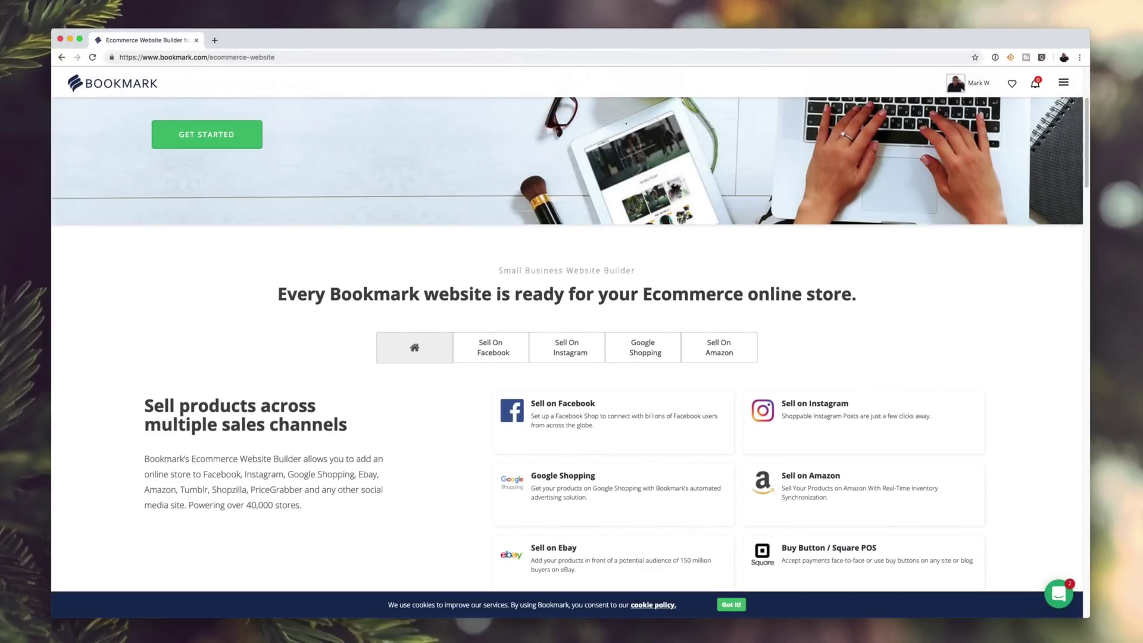
- Scroll down the account dashboard past the website statistics
scroll(571, 344, down, 2)
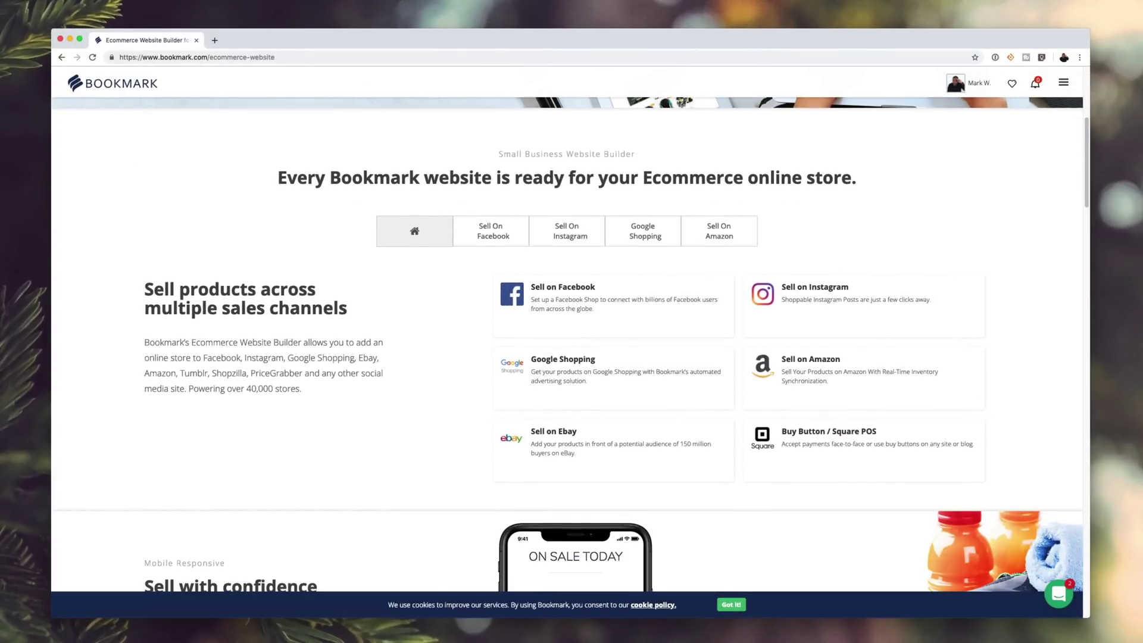
- Read through the Ecommerce Website Builder features, then open the site's SEO settings
scroll(568, 345, down, 3)
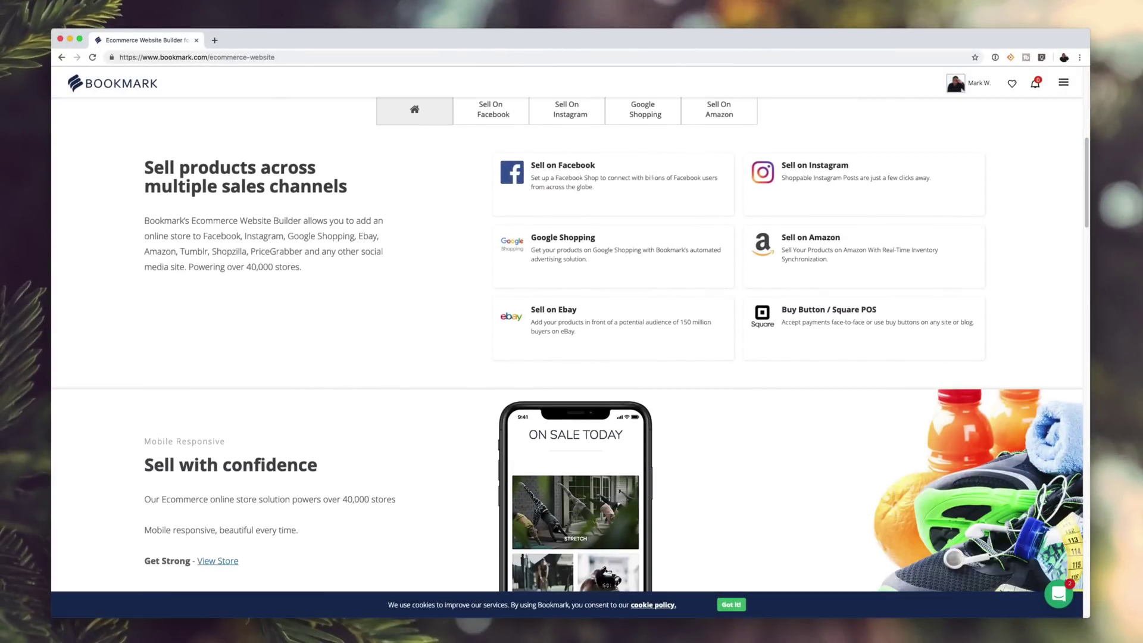
scroll(570, 344, down, 2)
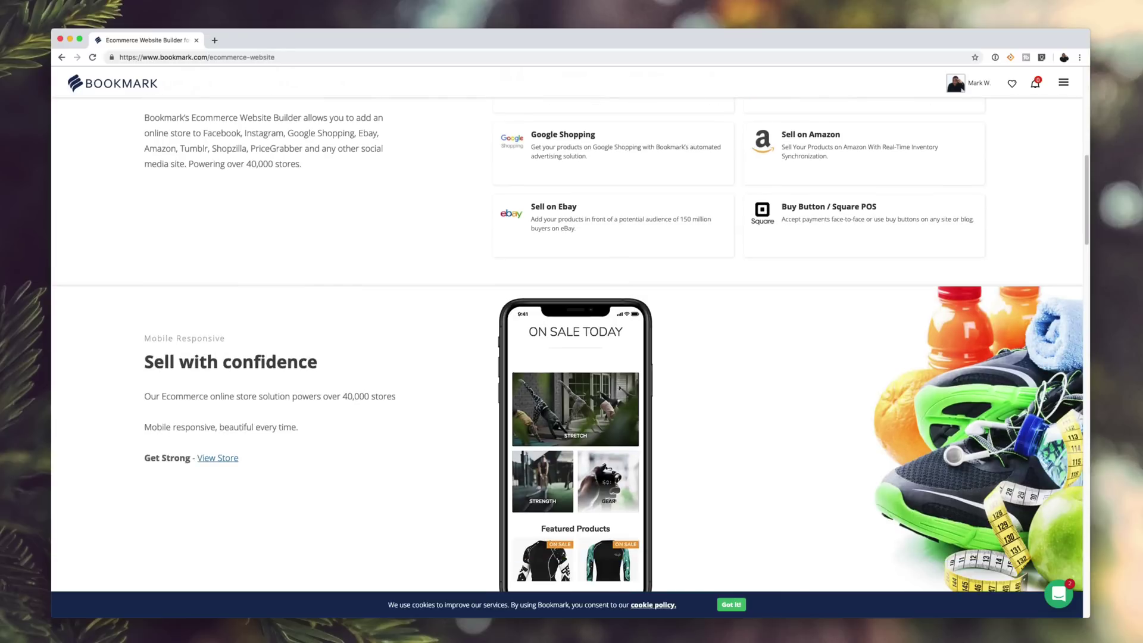
scroll(570, 344, down, 5)
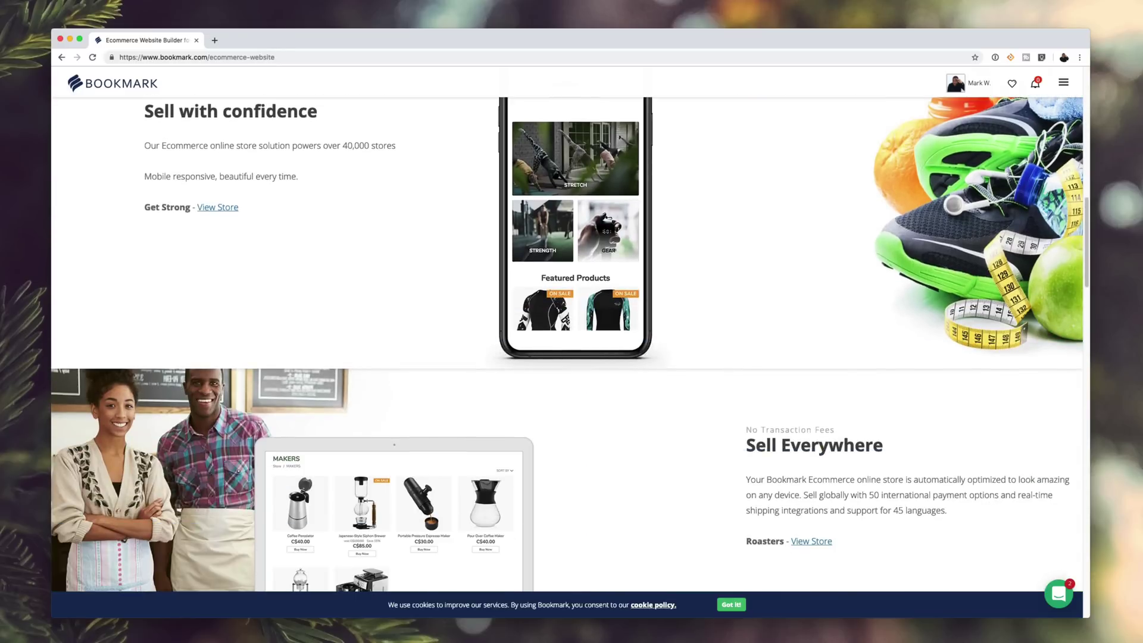
scroll(570, 344, down, 7)
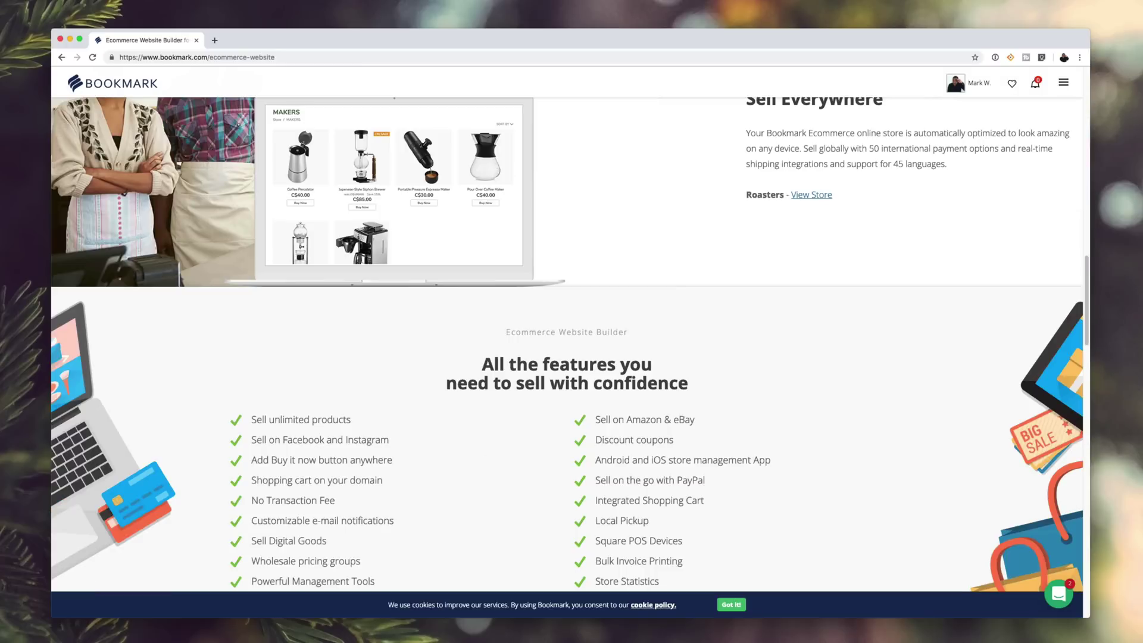
scroll(484, 131, down, 4)
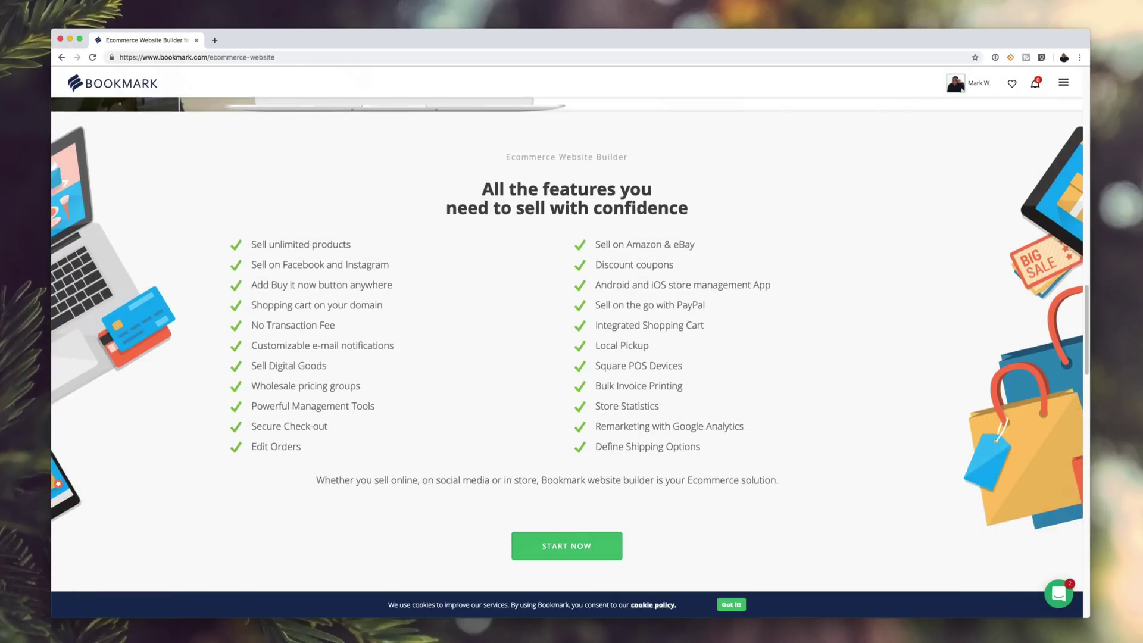
scroll(570, 345, down, 5)
scroll(570, 344, down, 4)
scroll(571, 345, down, 5)
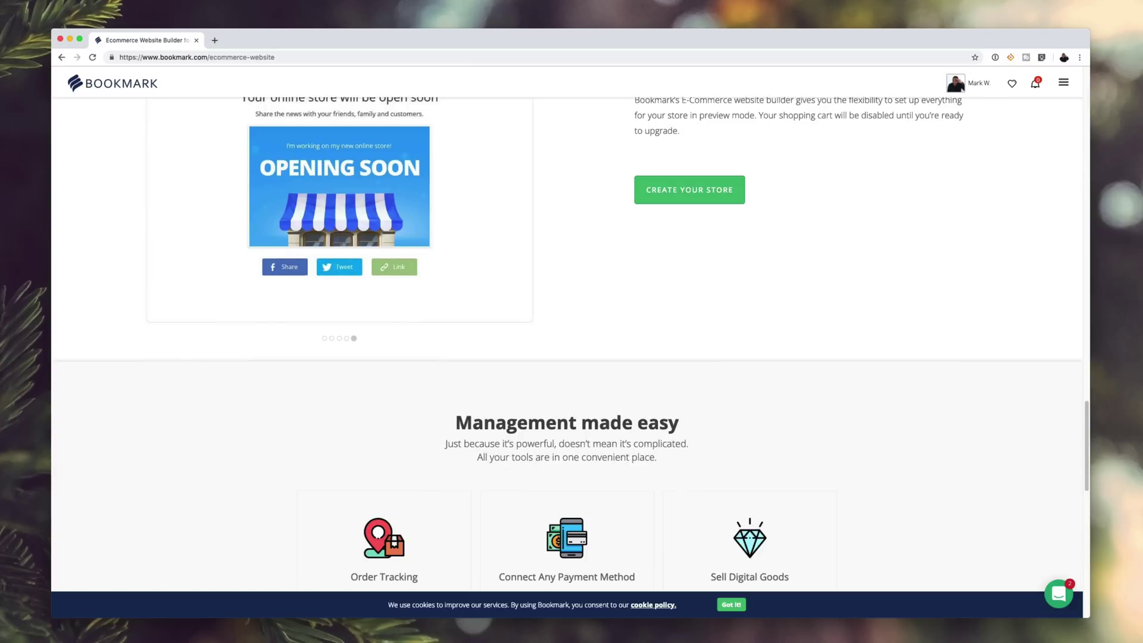
scroll(570, 345, down, 4)
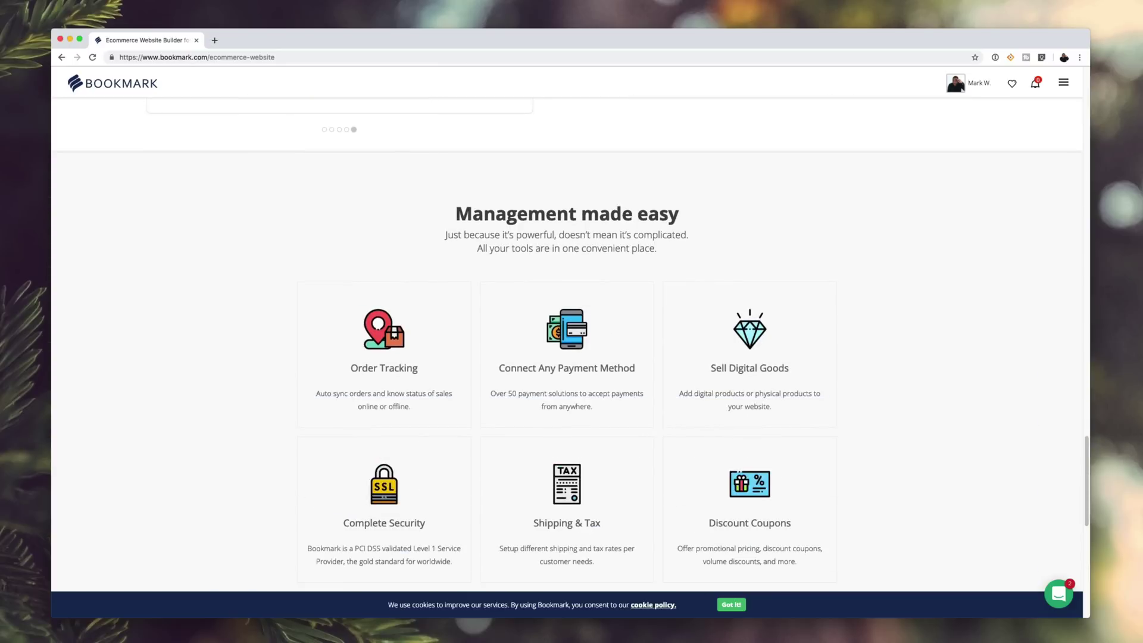
scroll(570, 344, down, 4)
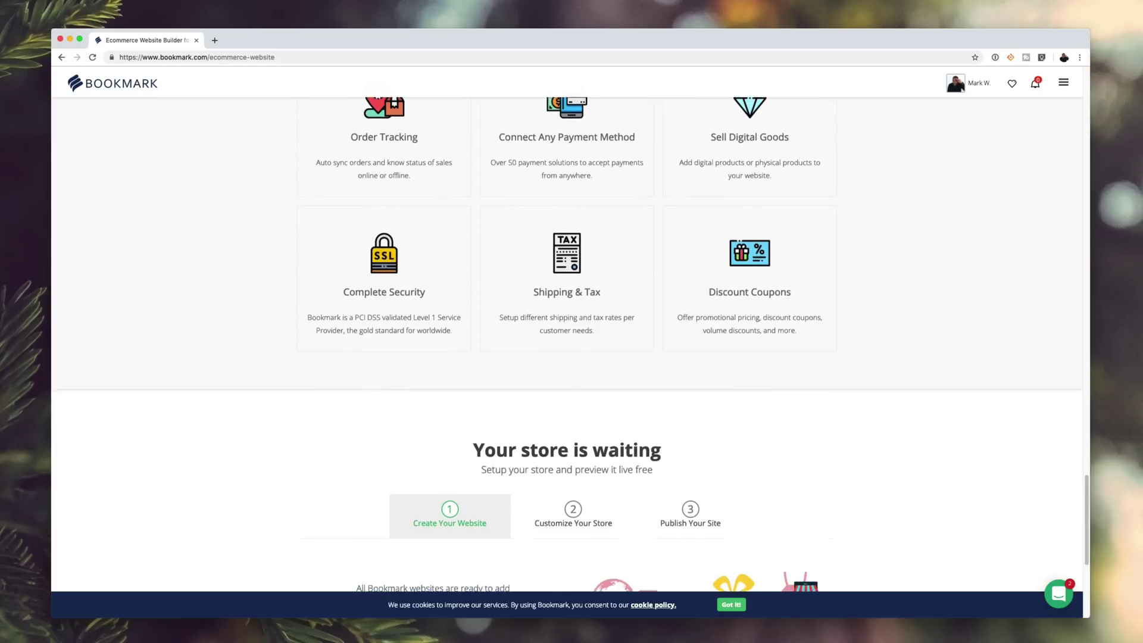
scroll(570, 345, down, 4)
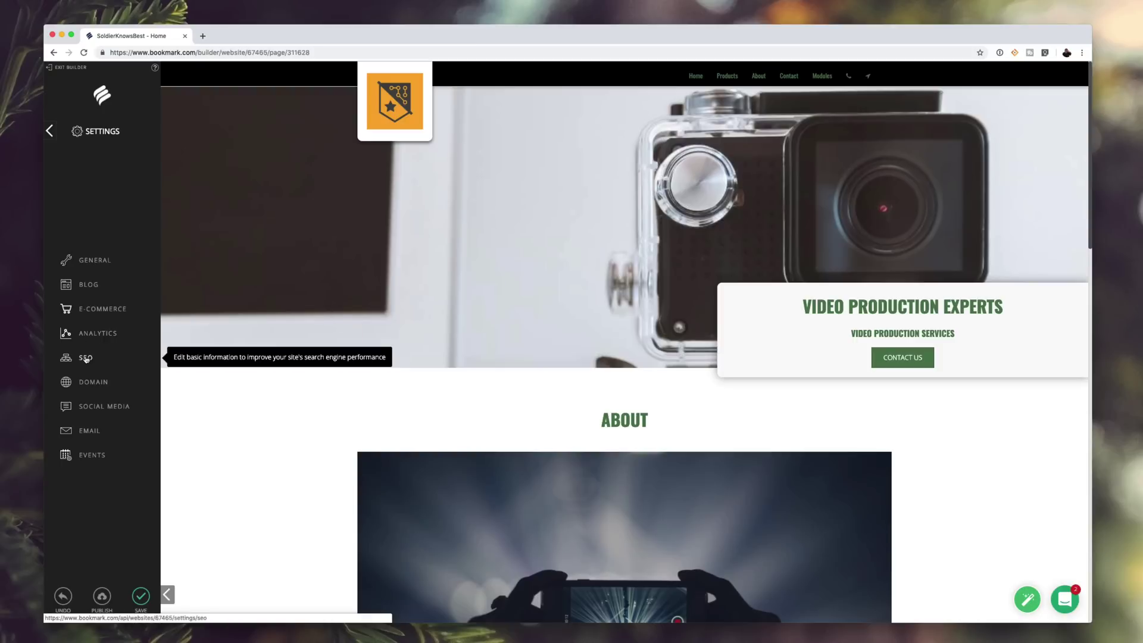
click(87, 357)
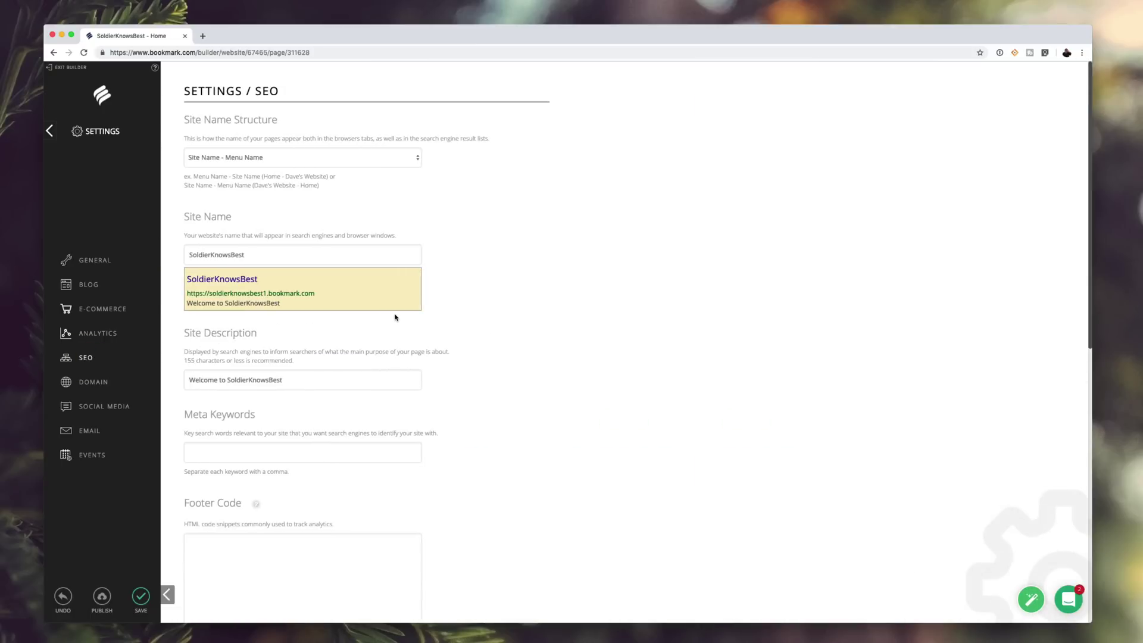
- Go from the dashboard to the e-Learning tab and browse the course grid
click(107, 327)
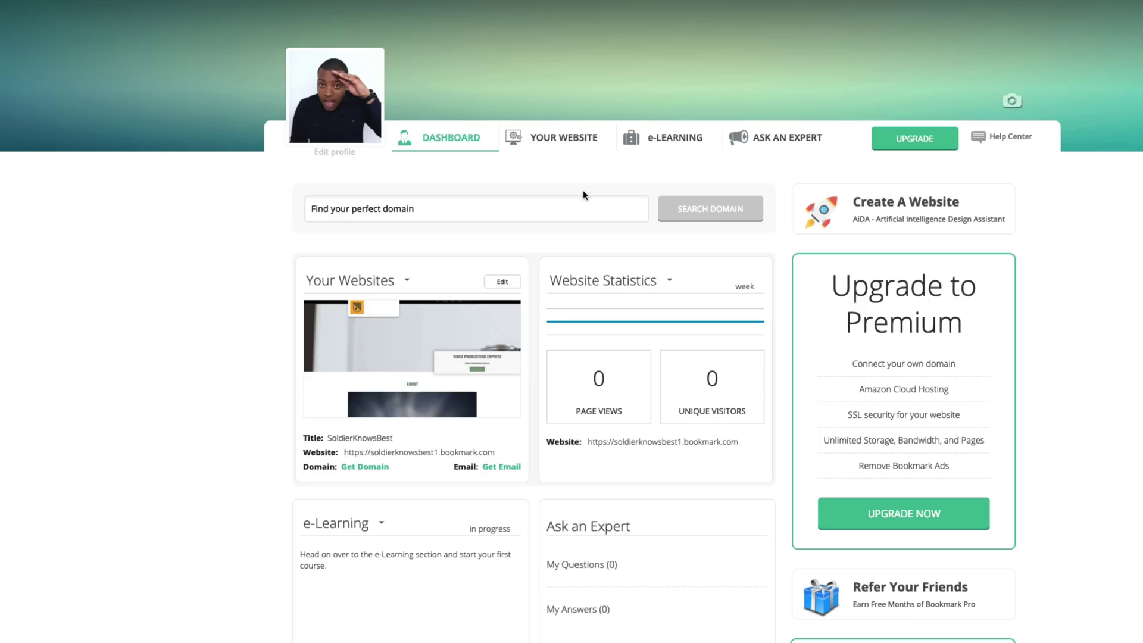
click(671, 142)
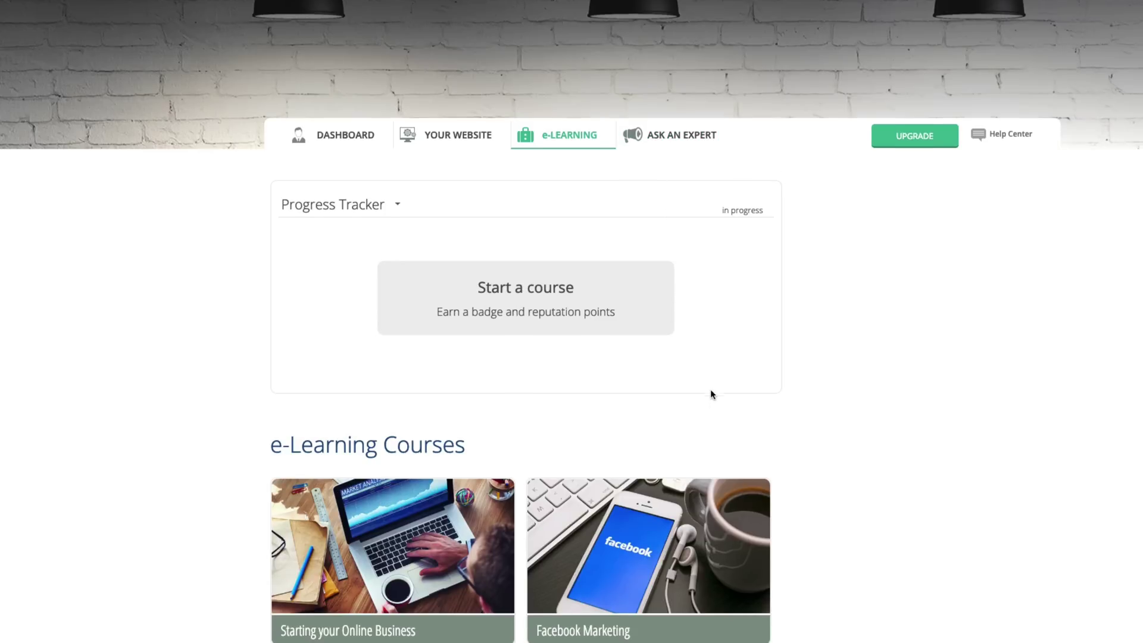
scroll(709, 388, down, 3)
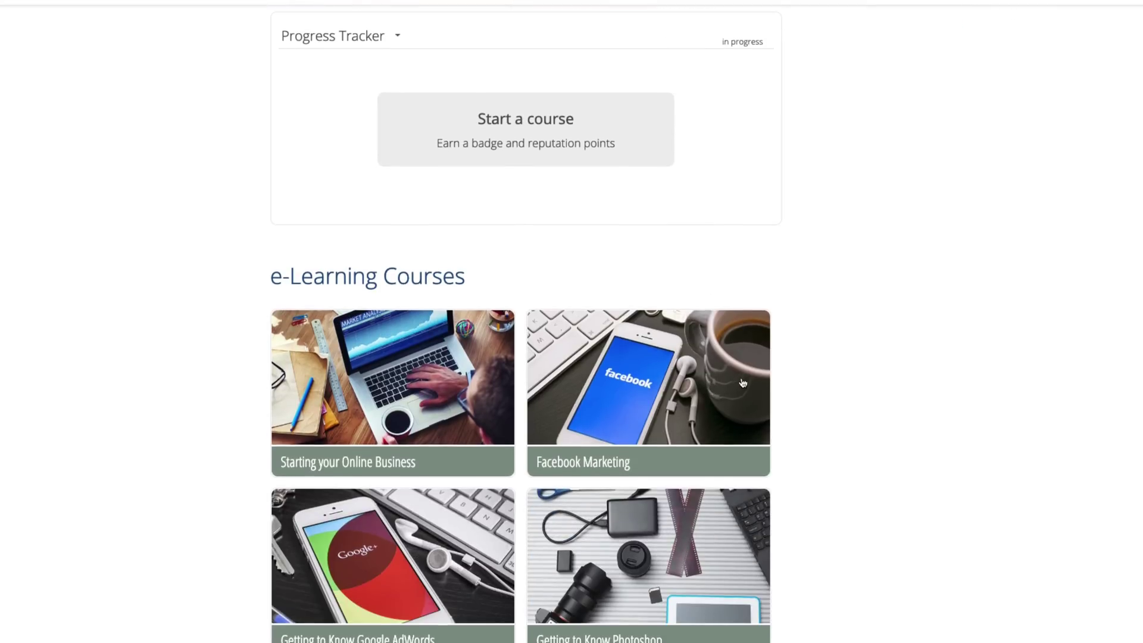
scroll(735, 383, down, 3)
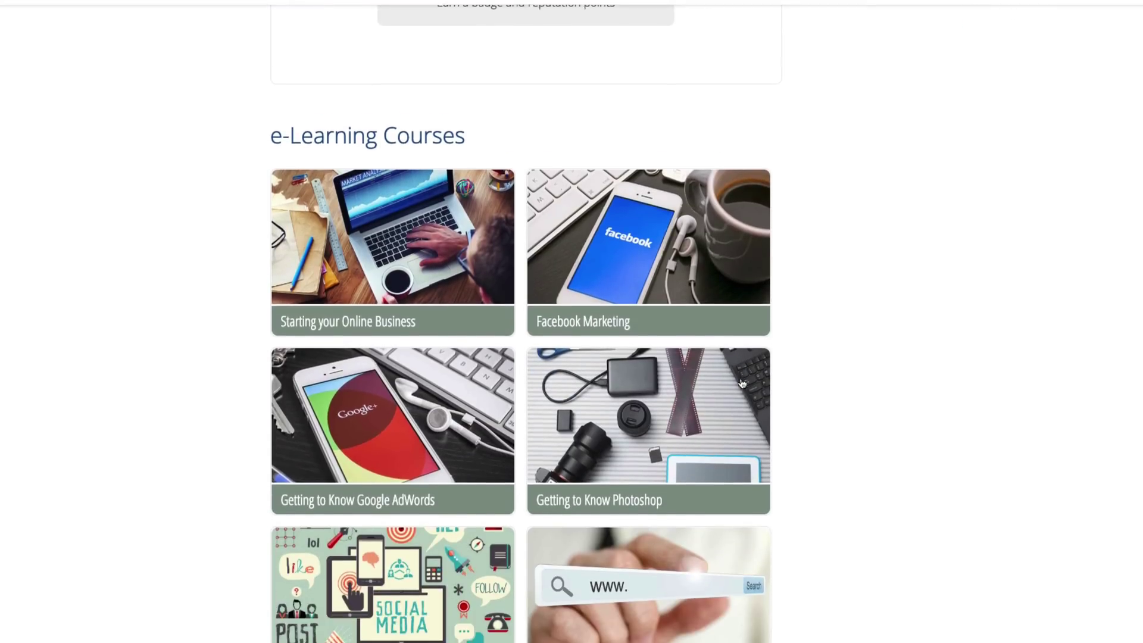
scroll(742, 383, down, 3)
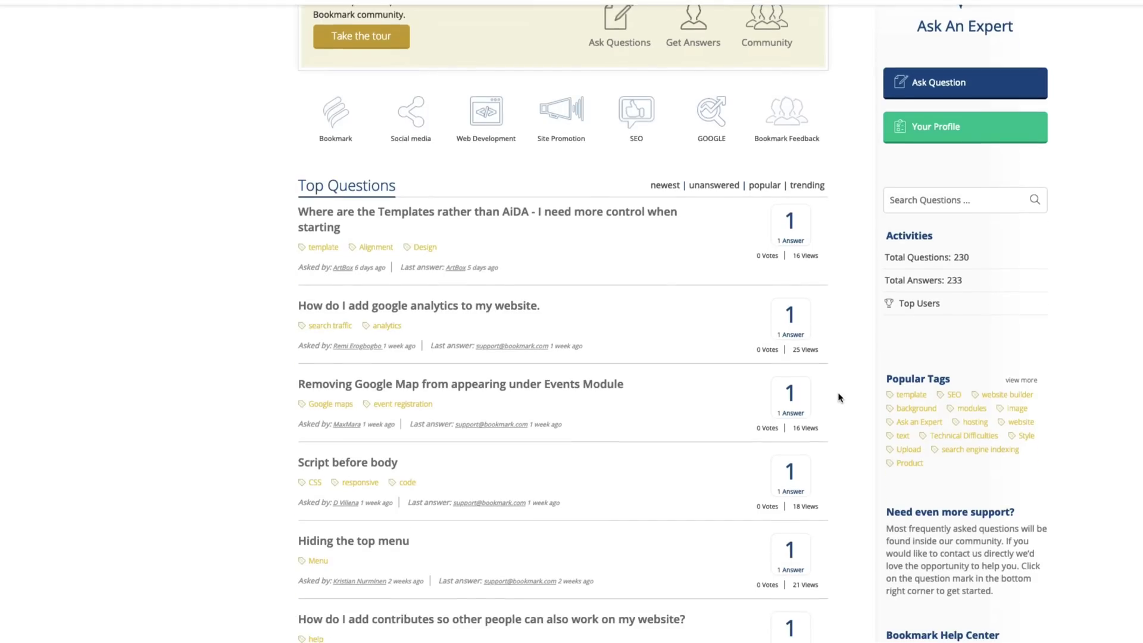
- Scroll down the Ask An Expert page to questions like Google Analytics and Domain Setup
scroll(839, 398, down, 3)
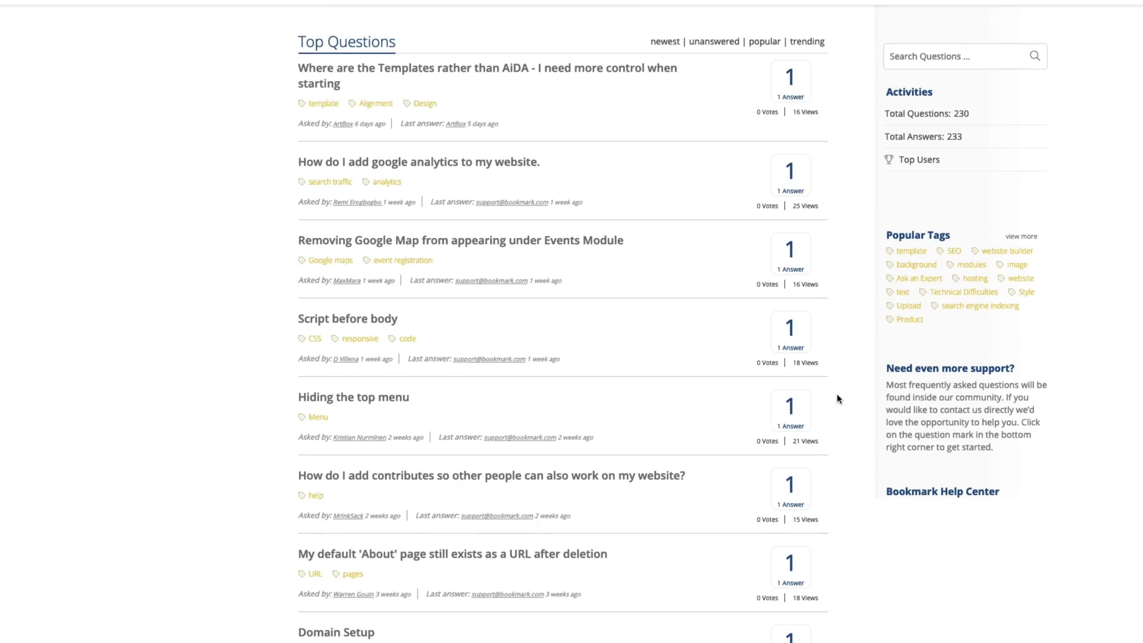